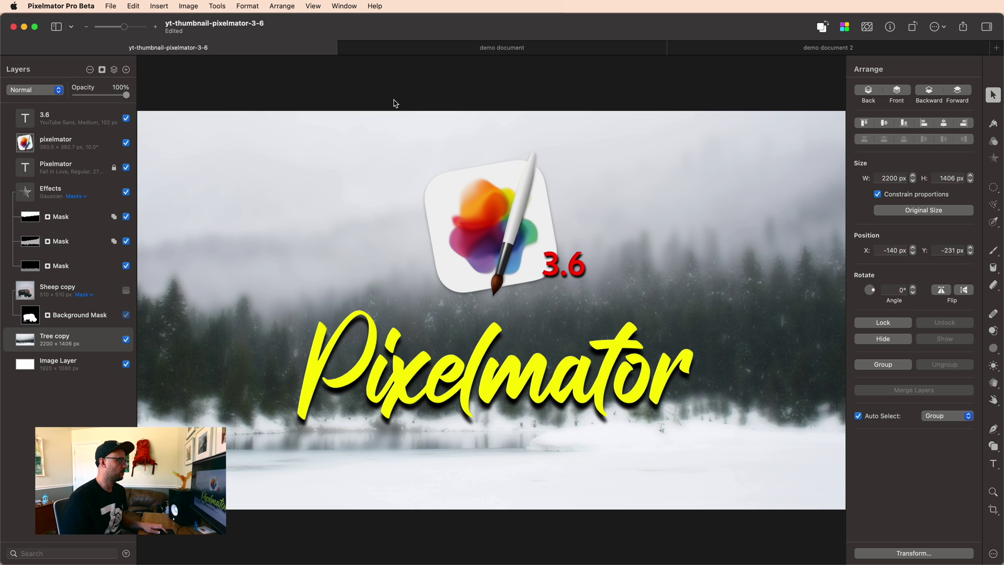
Switch to the demo document that holds the single 1920 × 1280 px Aurora layer.
{"action": "left_click", "coordinate": [465, 48]}
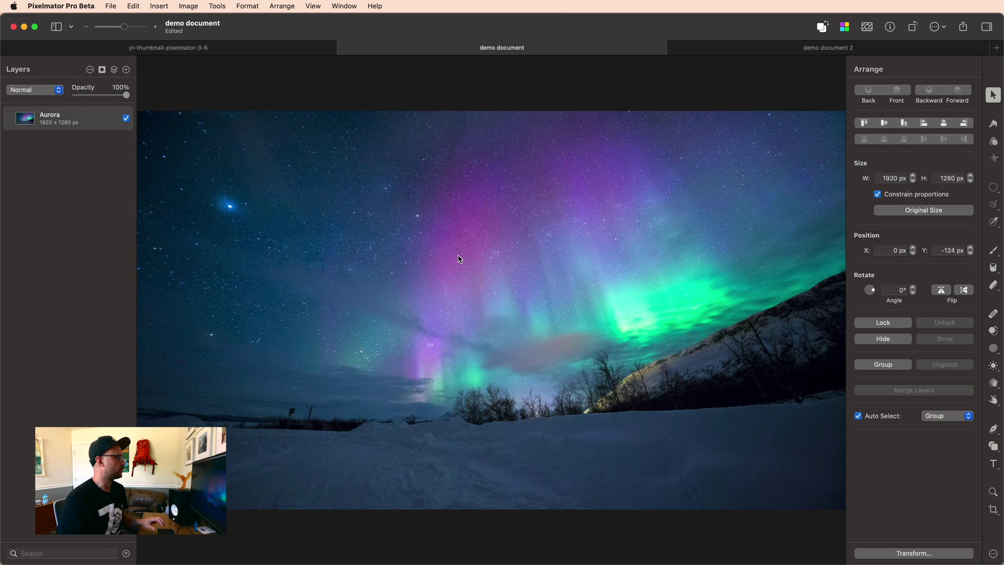
Mask Aurora with a 1695 × 953 px rounded rectangle with a 185 px corner radius.
{"action": "right_click", "coordinate": [76, 127]}
{"action": "mouse_move", "coordinate": [138, 285]}
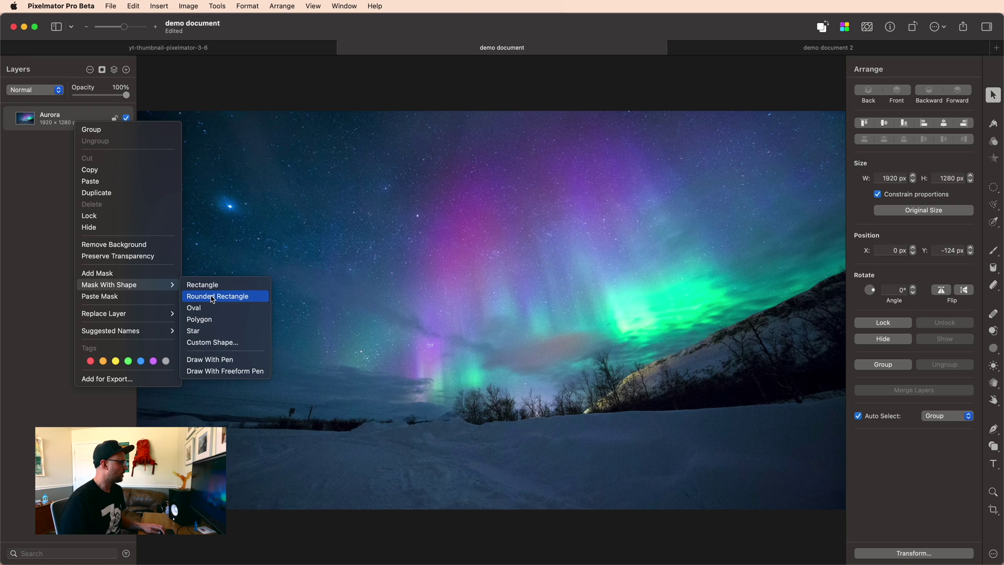
{"action": "left_click", "coordinate": [301, 356]}
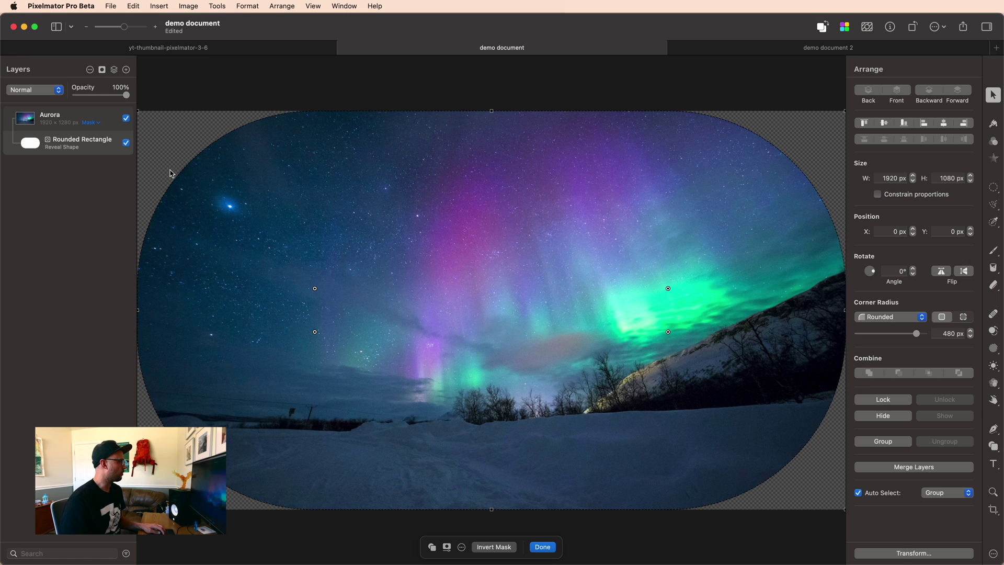
{"action": "left_click_drag", "start_coordinate": [140, 112], "coordinate": [222, 158]}
{"action": "left_click_drag", "start_coordinate": [429, 288], "coordinate": [381, 259]}
{"action": "left_click_drag", "start_coordinate": [356, 312], "coordinate": [249, 371]}
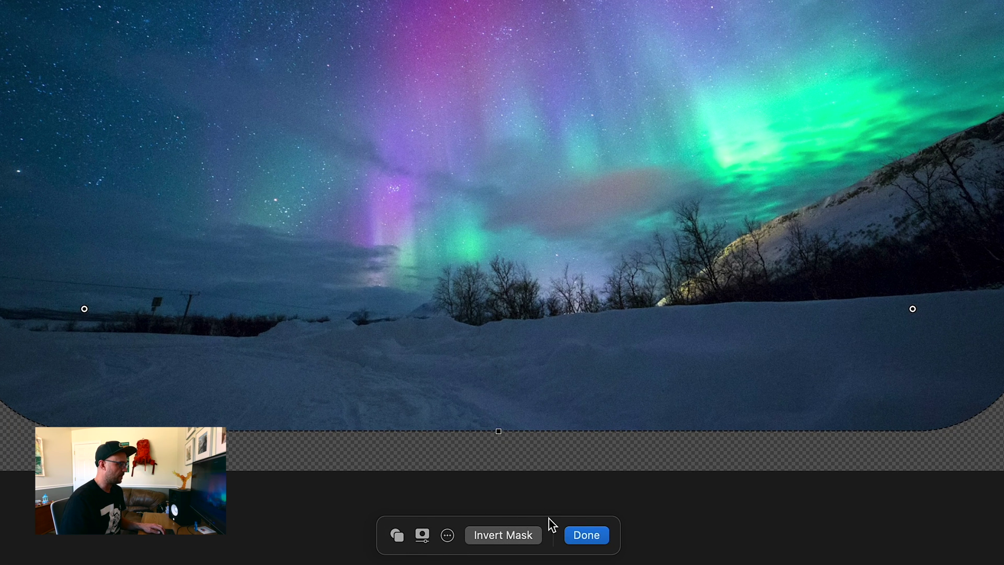
Browse the mask shape library, then show the mask's Density 100% and Feather 0.0 px settings.
{"action": "left_click", "coordinate": [397, 536]}
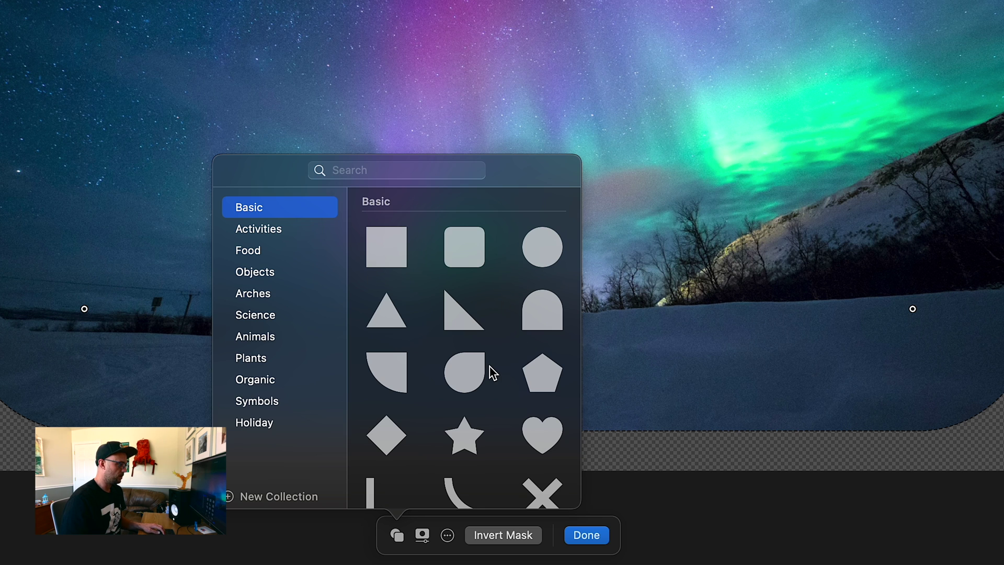
{"action": "scroll", "coordinate": [491, 373], "scroll_direction": "down", "scroll_amount": 20}
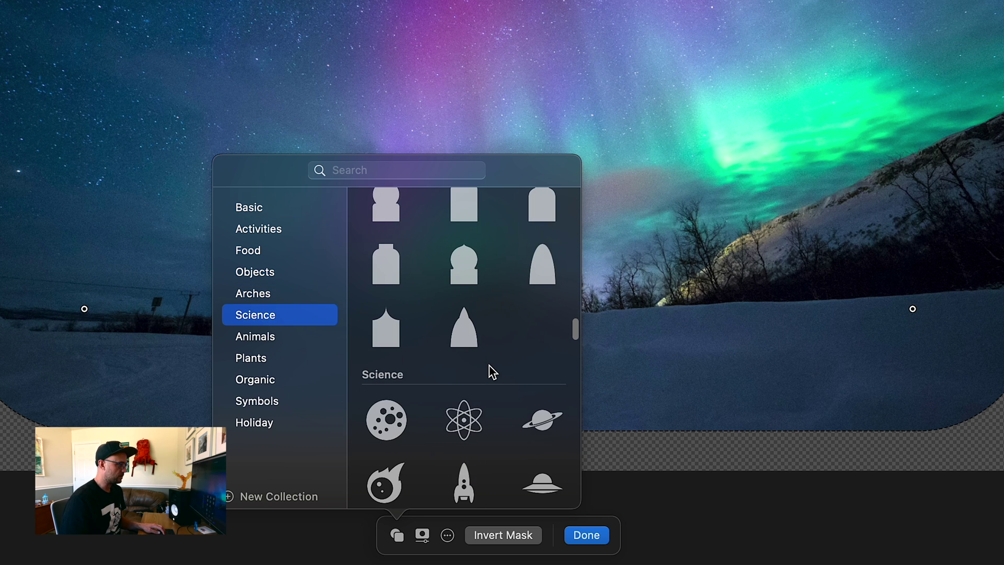
{"action": "scroll", "coordinate": [464, 418], "scroll_direction": "down", "scroll_amount": 10}
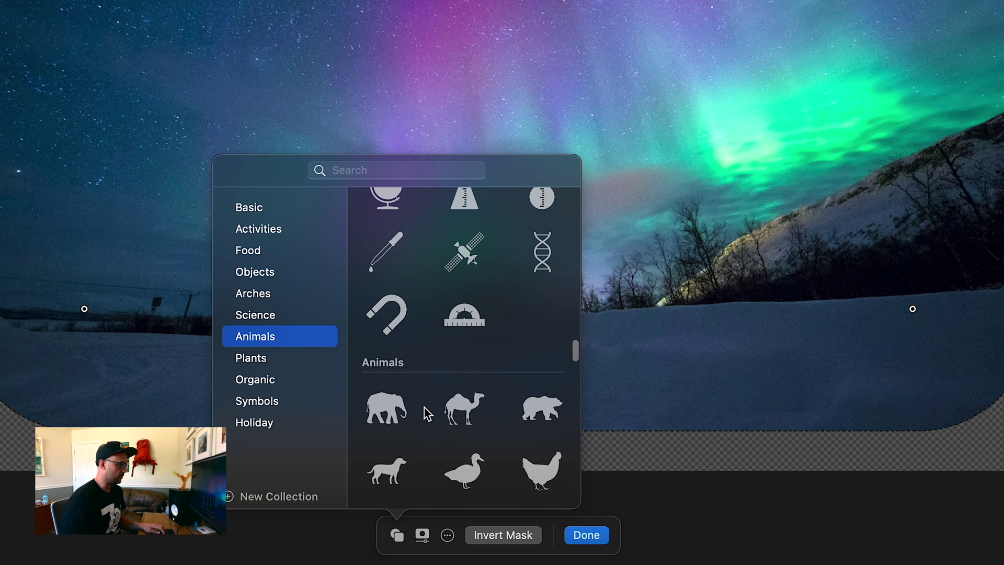
{"action": "left_click", "coordinate": [424, 535]}
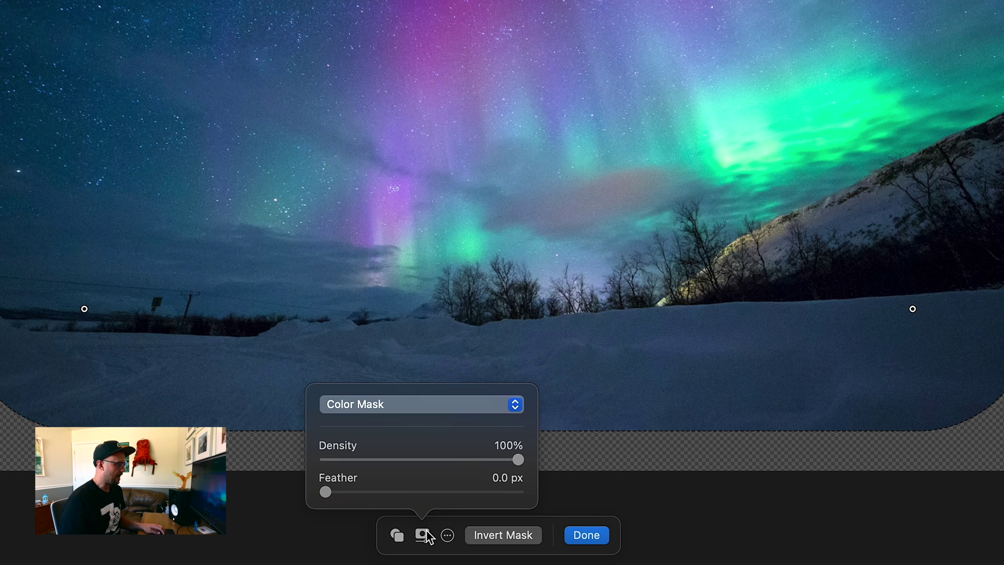
{"action": "left_click", "coordinate": [411, 406]}
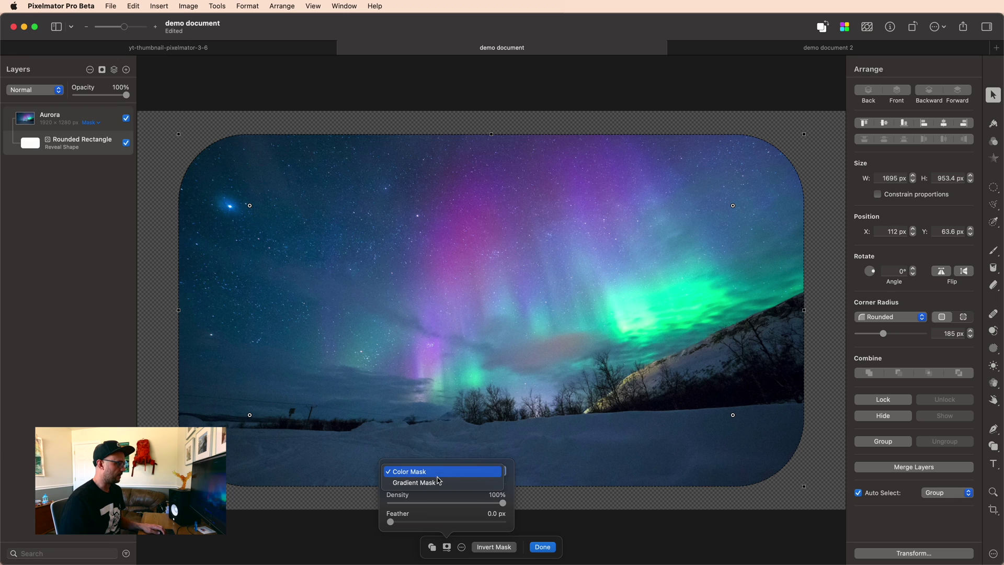
{"action": "left_click", "coordinate": [439, 482]}
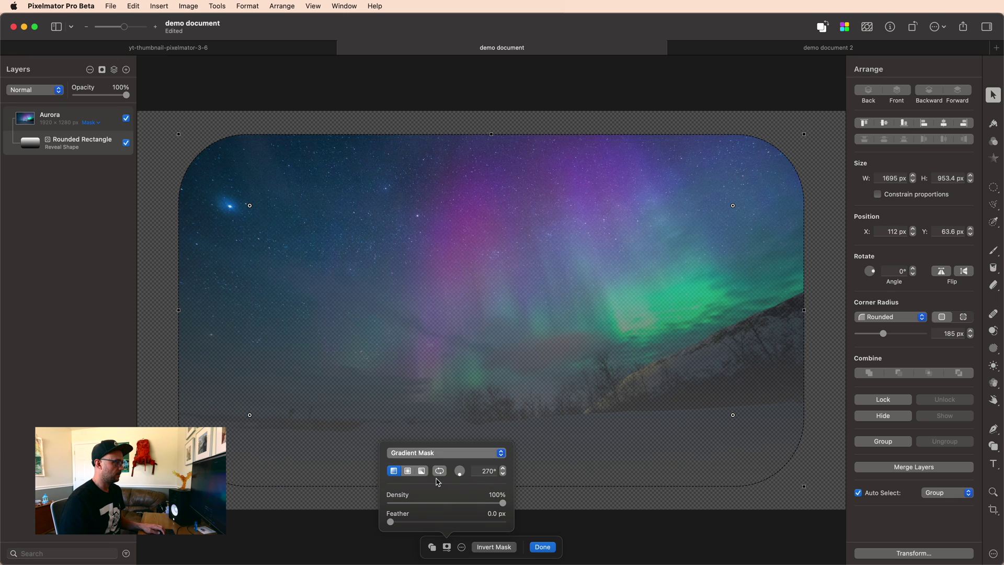
{"action": "left_click", "coordinate": [408, 471]}
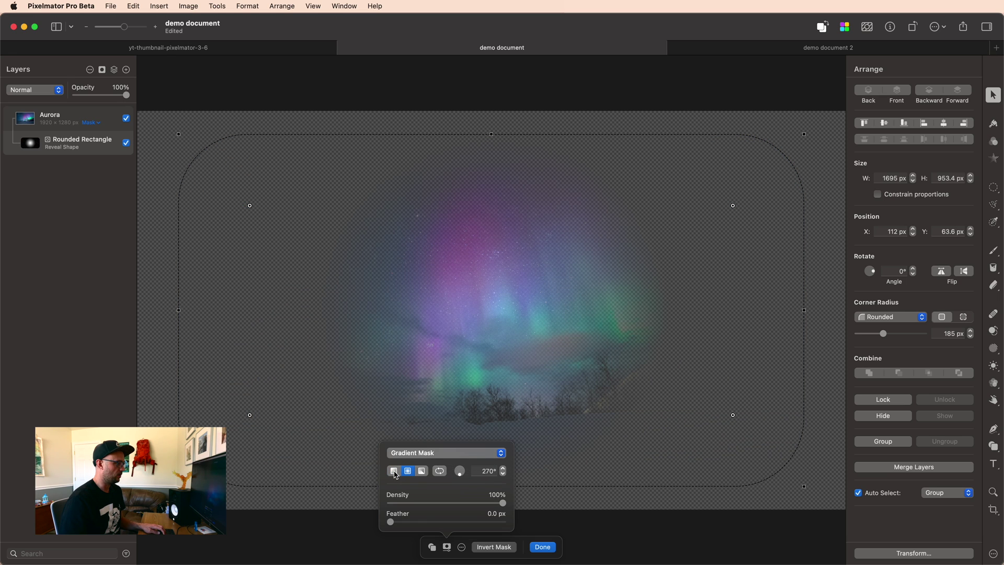
{"action": "left_click", "coordinate": [413, 452]}
{"action": "left_click", "coordinate": [414, 485]}
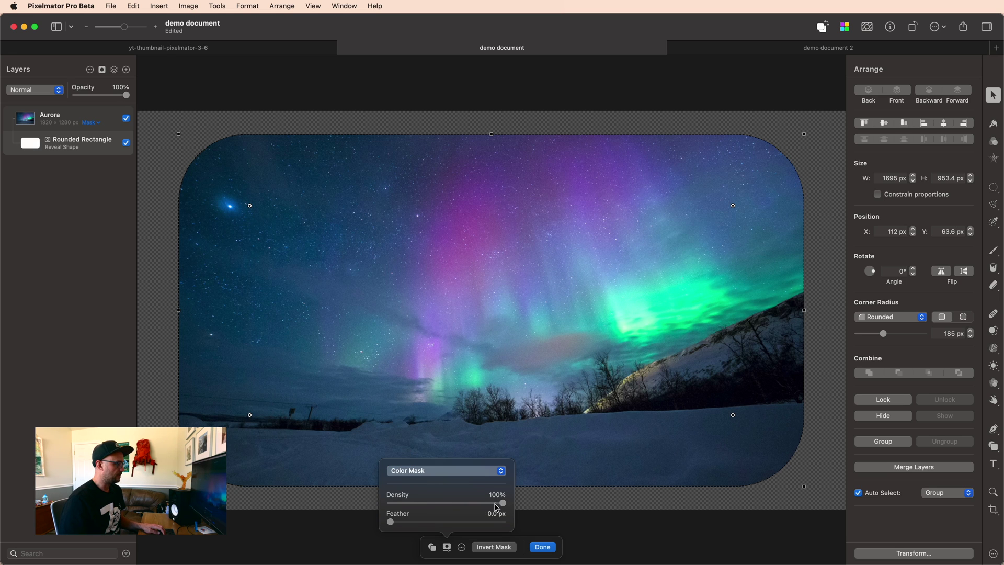
{"action": "mouse_move", "coordinate": [496, 507]}
{"action": "left_mouse_down"}
{"action": "mouse_move", "coordinate": [378, 504]}
{"action": "mouse_move", "coordinate": [511, 506]}
{"action": "left_mouse_up"}
{"action": "mouse_move", "coordinate": [391, 523]}
{"action": "left_mouse_down"}
{"action": "mouse_move", "coordinate": [425, 525]}
{"action": "mouse_move", "coordinate": [385, 521]}
{"action": "left_mouse_up"}
{"action": "left_click", "coordinate": [446, 546]}
{"action": "left_click", "coordinate": [461, 546]}
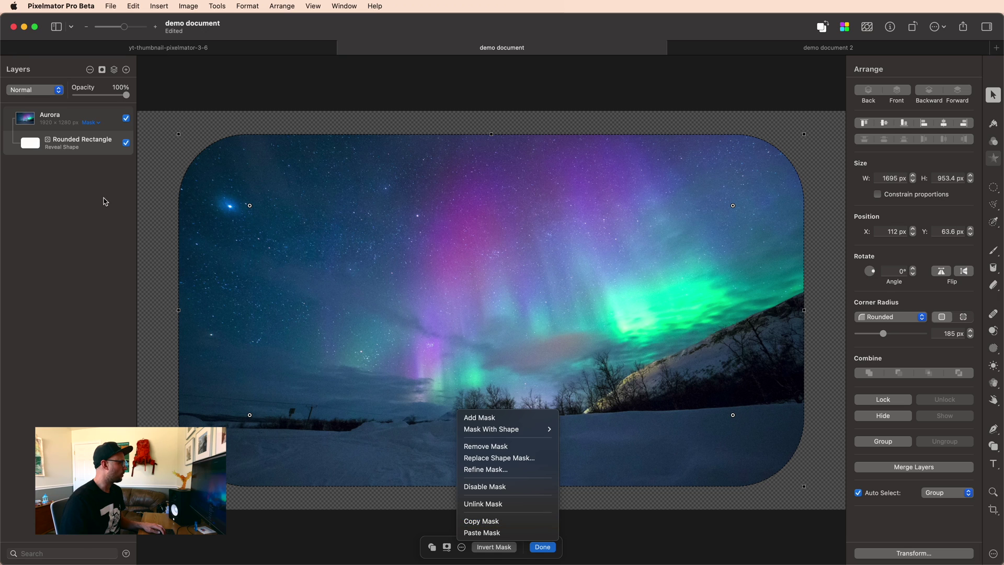
{"action": "right_click", "coordinate": [82, 151]}
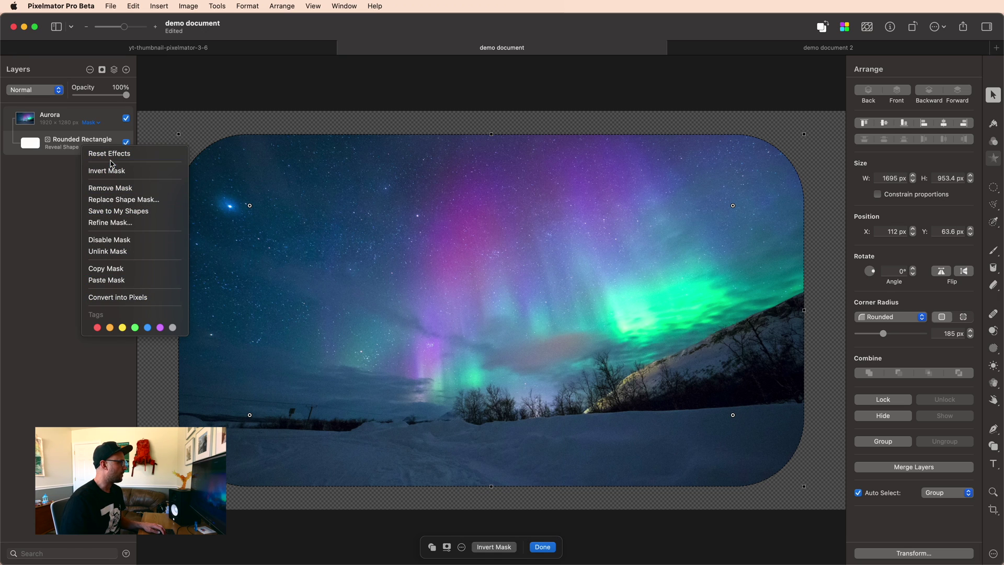
{"action": "left_click", "coordinate": [462, 546]}
{"action": "left_click", "coordinate": [462, 547]}
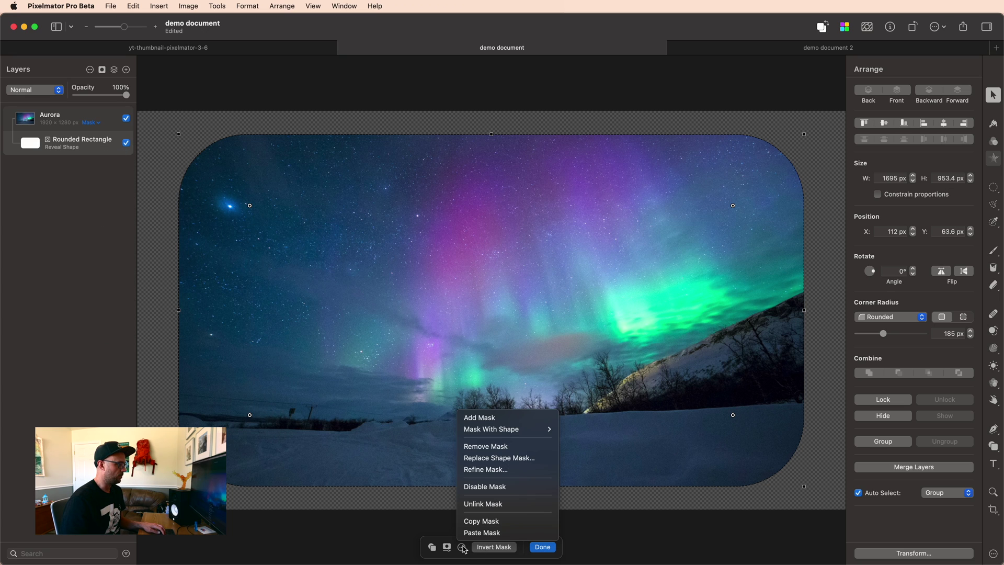
{"action": "left_click", "coordinate": [463, 547]}
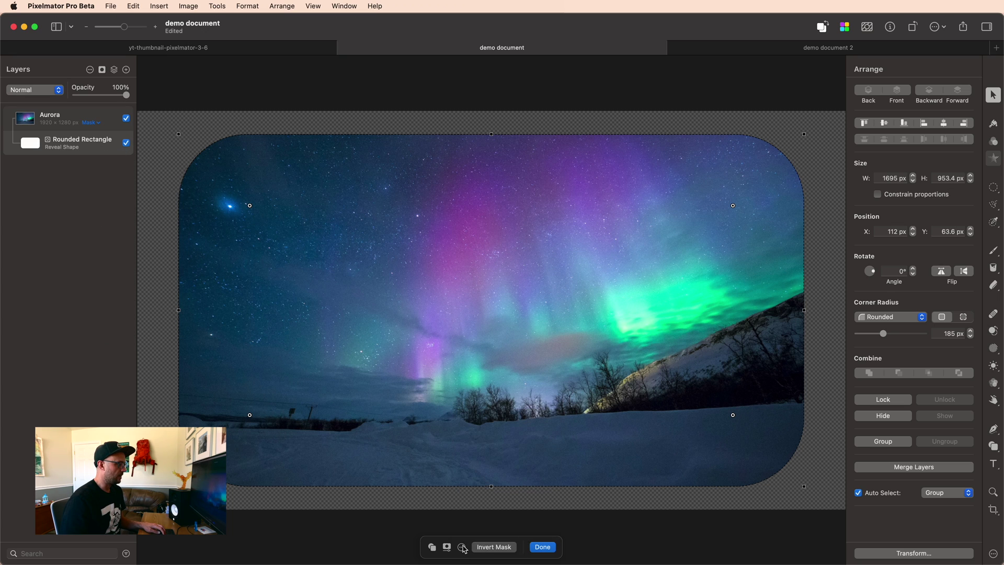
{"action": "left_click", "coordinate": [488, 547]}
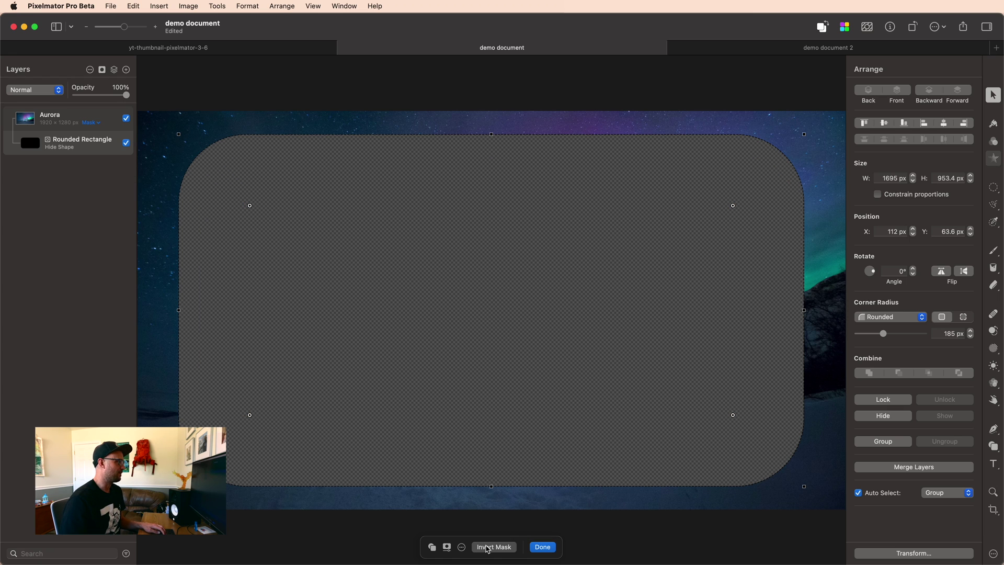
{"action": "left_click", "coordinate": [488, 546]}
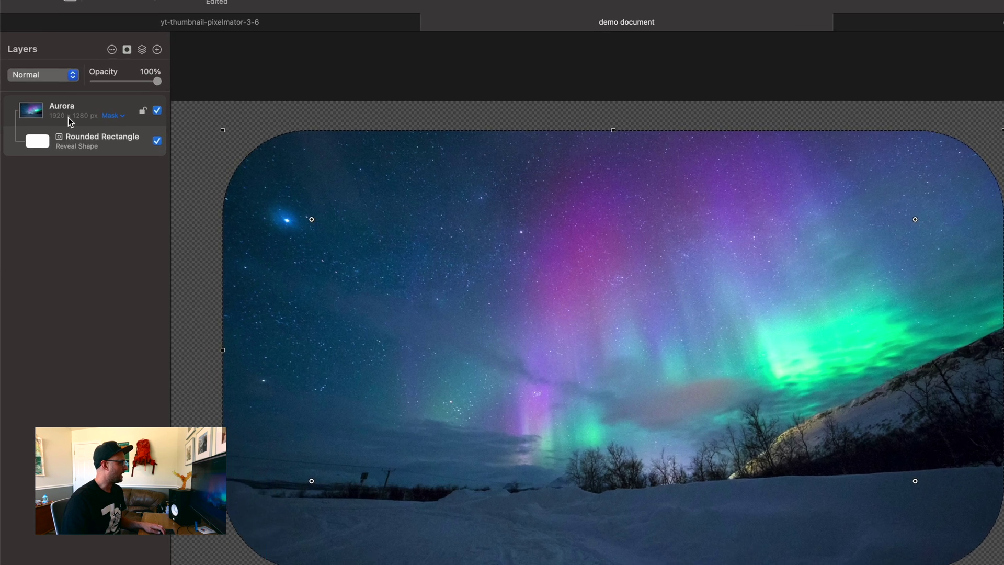
Add an 854 px oval mask in Subtract mode, centred to punch a hole in Aurora.
{"action": "right_click", "coordinate": [68, 117]}
{"action": "mouse_move", "coordinate": [91, 309]}
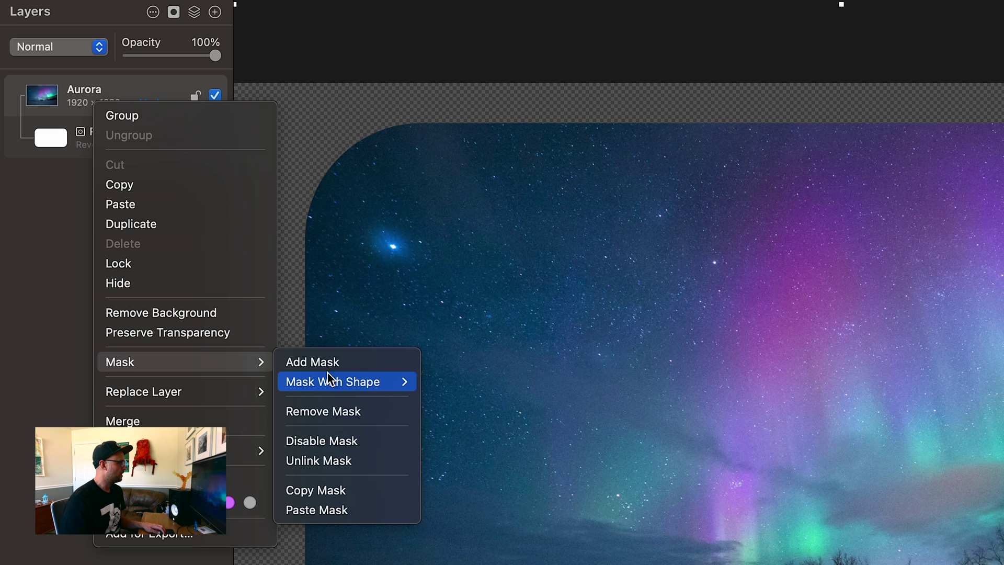
{"action": "mouse_move", "coordinate": [328, 377]}
{"action": "left_click", "coordinate": [463, 420]}
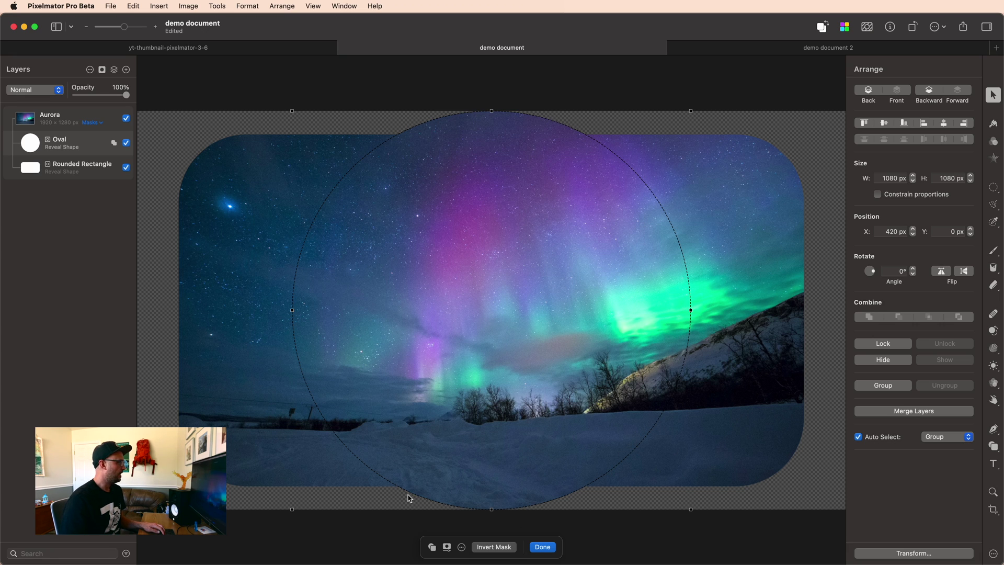
{"action": "left_click", "coordinate": [114, 143]}
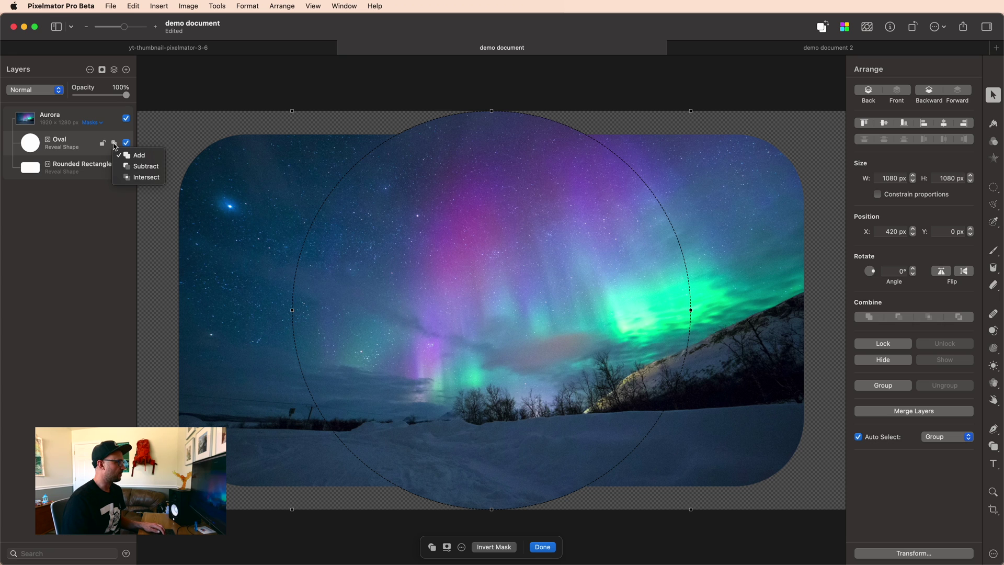
{"action": "left_click", "coordinate": [126, 167]}
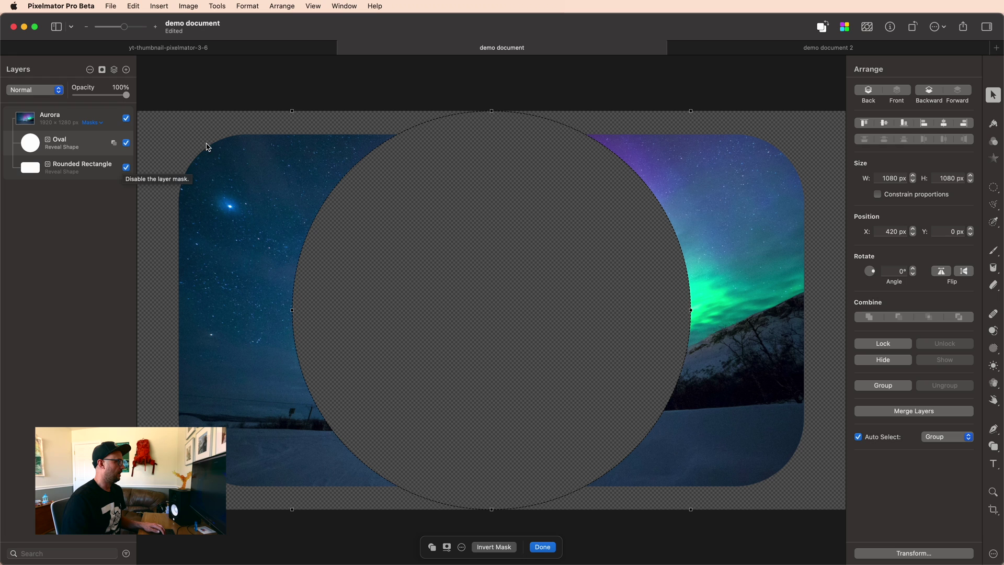
{"action": "left_click_drag", "start_coordinate": [293, 110], "coordinate": [368, 173]}
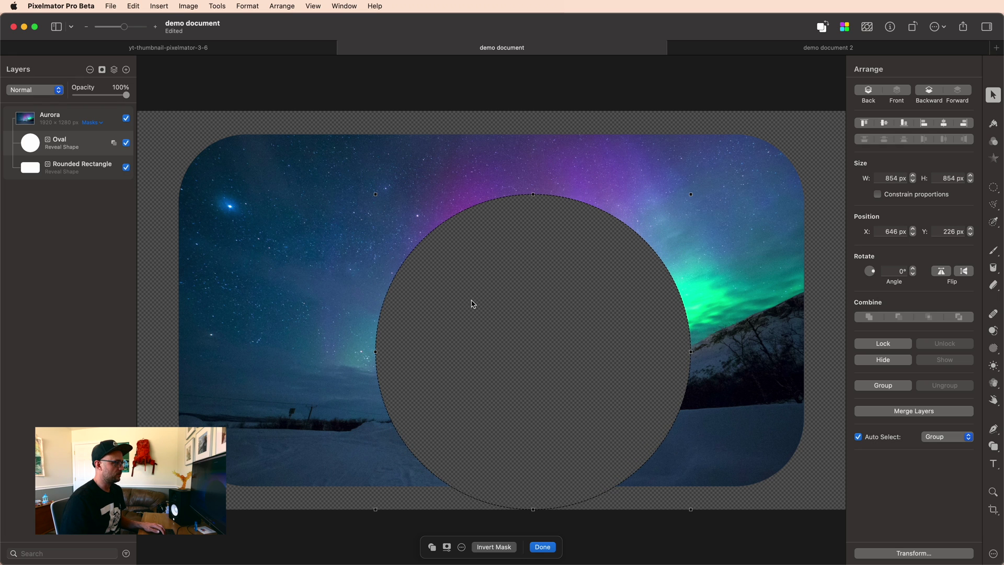
{"action": "left_click_drag", "start_coordinate": [473, 304], "coordinate": [430, 263]}
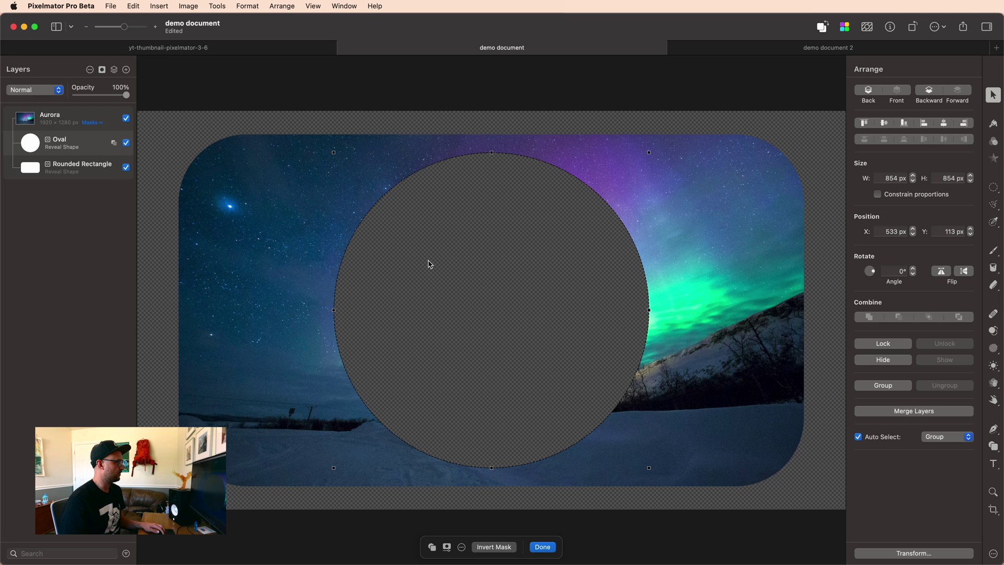
Set the rounded rectangle to Intersect and reposition the 854 px circle to X 533, Y 113.
{"action": "left_click", "coordinate": [112, 166]}
{"action": "left_click", "coordinate": [123, 179]}
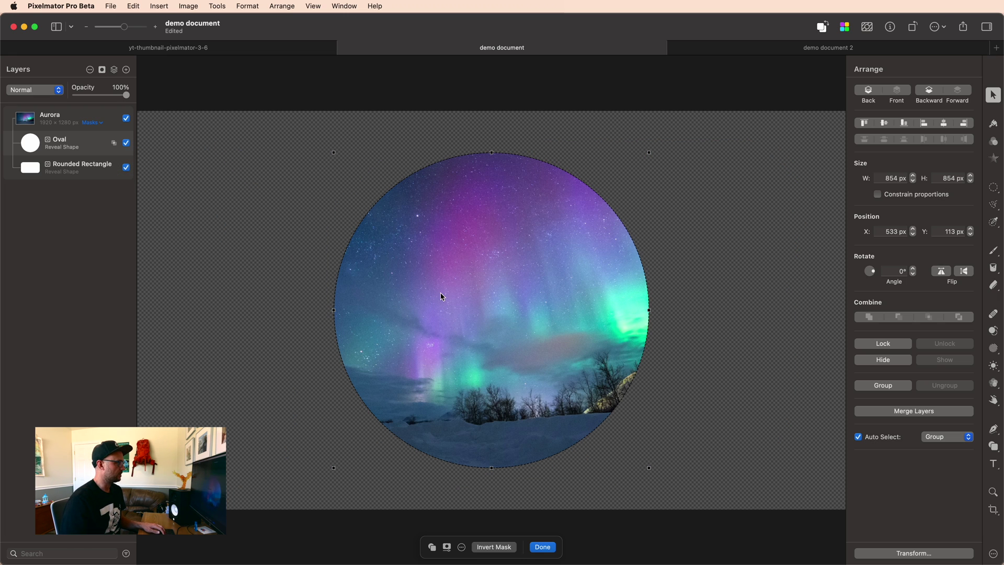
{"action": "left_click_drag", "start_coordinate": [442, 297], "coordinate": [246, 251]}
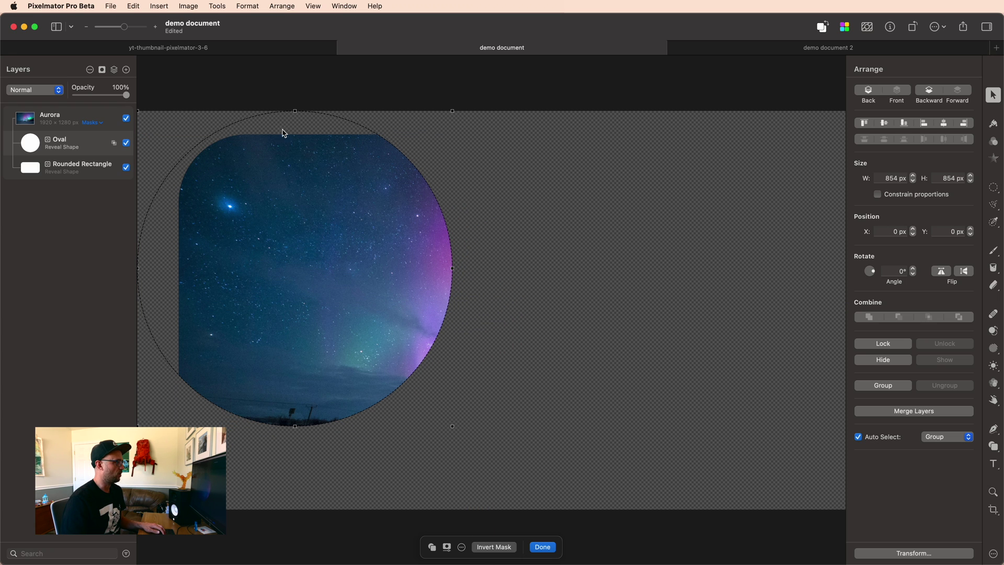
{"action": "left_click_drag", "start_coordinate": [265, 202], "coordinate": [466, 249]}
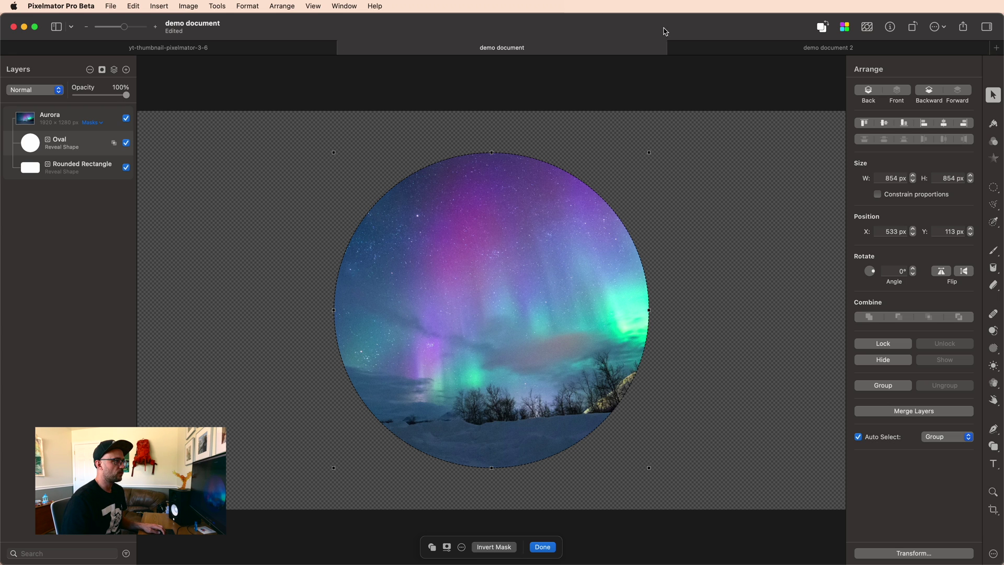
In demo document 2, remove the bison's background and raise the Background Mask feather.
{"action": "left_click", "coordinate": [716, 49]}
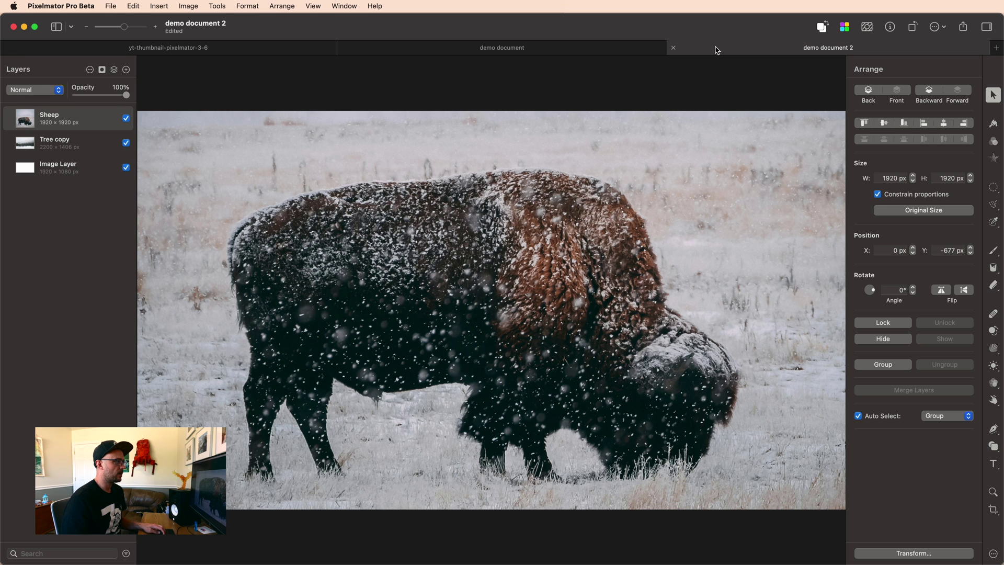
{"action": "left_click", "coordinate": [870, 30]}
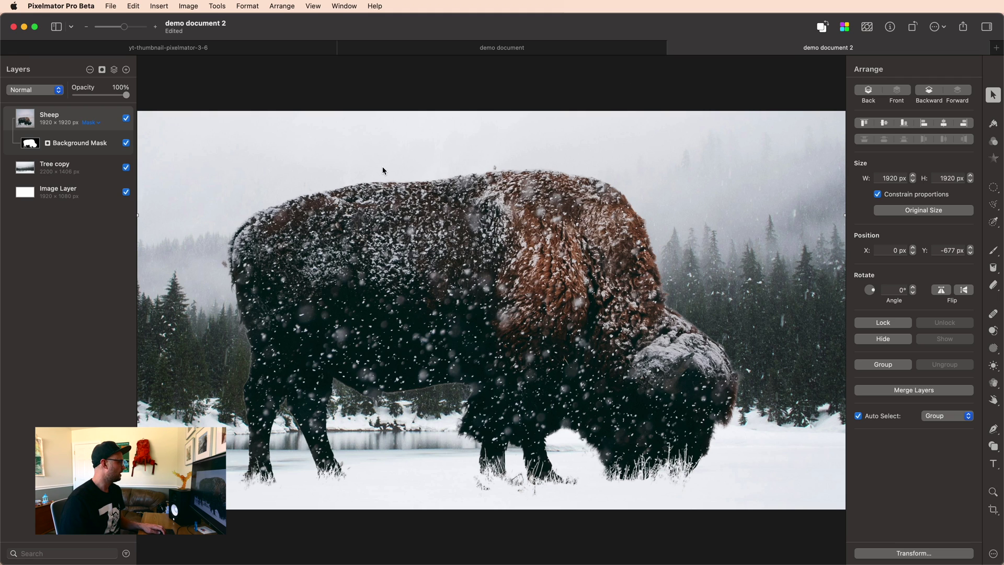
{"action": "left_click", "coordinate": [29, 147]}
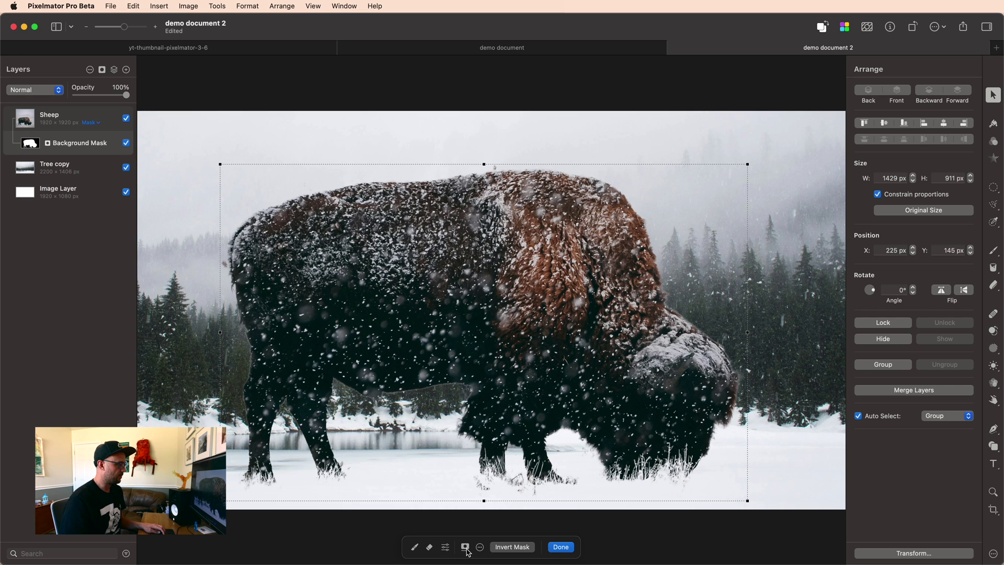
{"action": "left_click", "coordinate": [469, 552]}
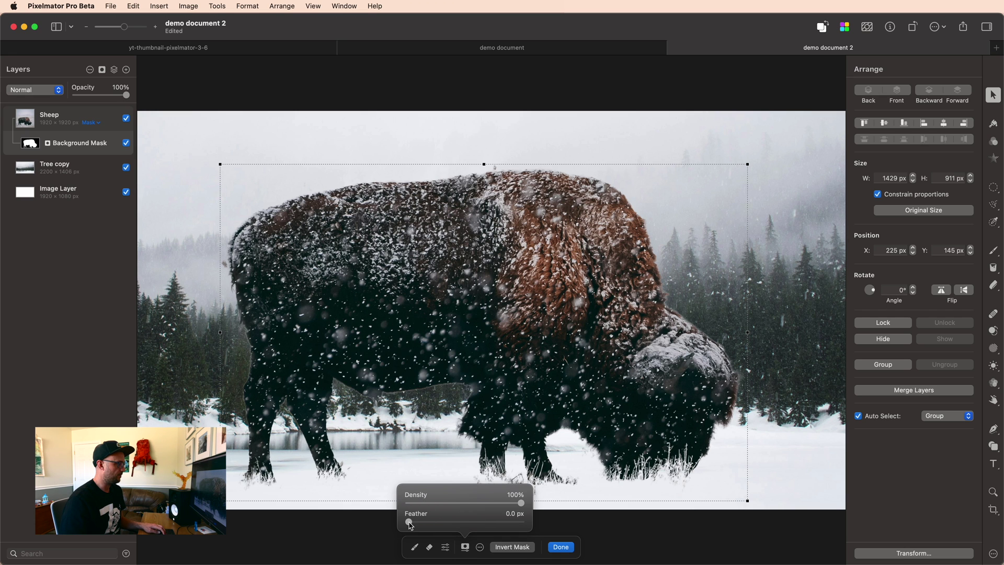
{"action": "mouse_move", "coordinate": [408, 522]}
{"action": "left_mouse_down"}
{"action": "mouse_move", "coordinate": [466, 522]}
{"action": "mouse_move", "coordinate": [399, 522]}
{"action": "left_mouse_up"}
Scale the bison layer down to 601 × 601 px on the snowy shore at lower right.
{"action": "left_click", "coordinate": [465, 548]}
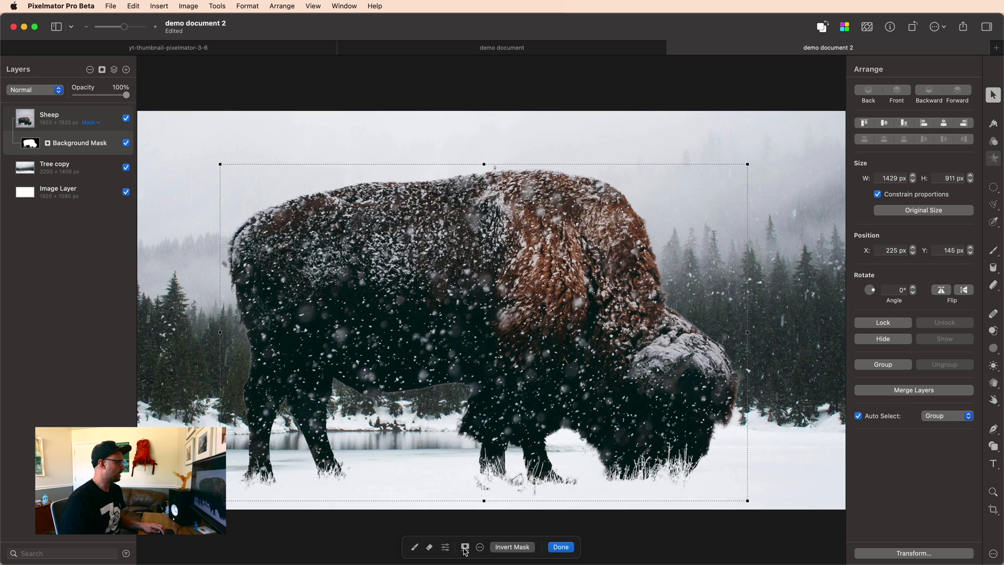
{"action": "left_click", "coordinate": [77, 118]}
{"action": "key", "text": "super+t"}
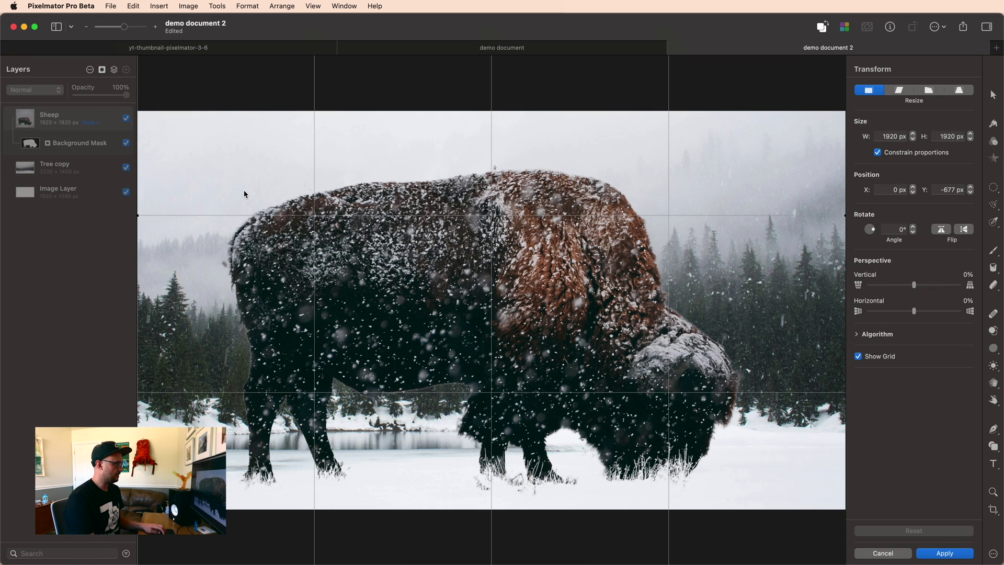
{"action": "key", "text": "super+minus"}
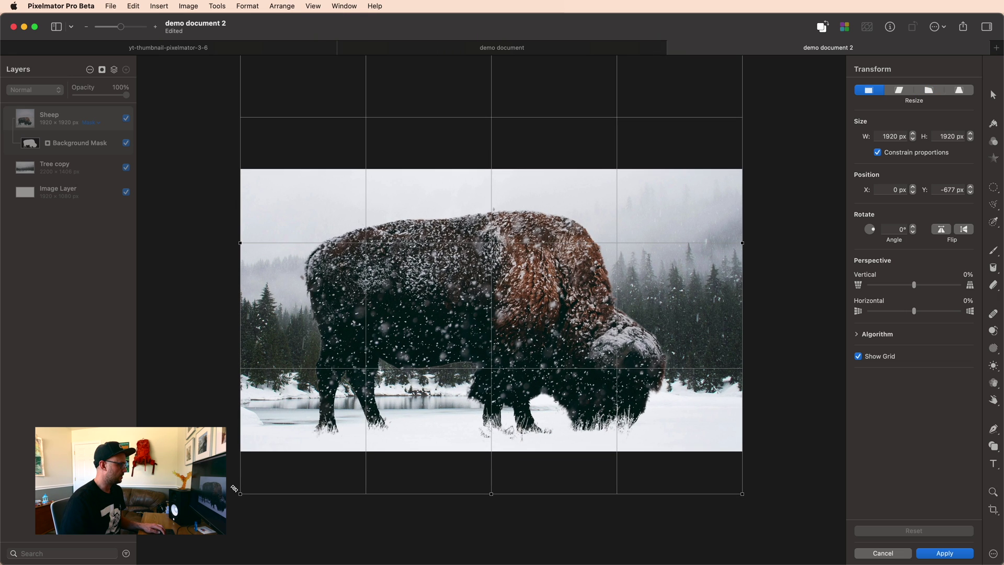
{"action": "left_click_drag", "start_coordinate": [243, 496], "coordinate": [426, 253]}
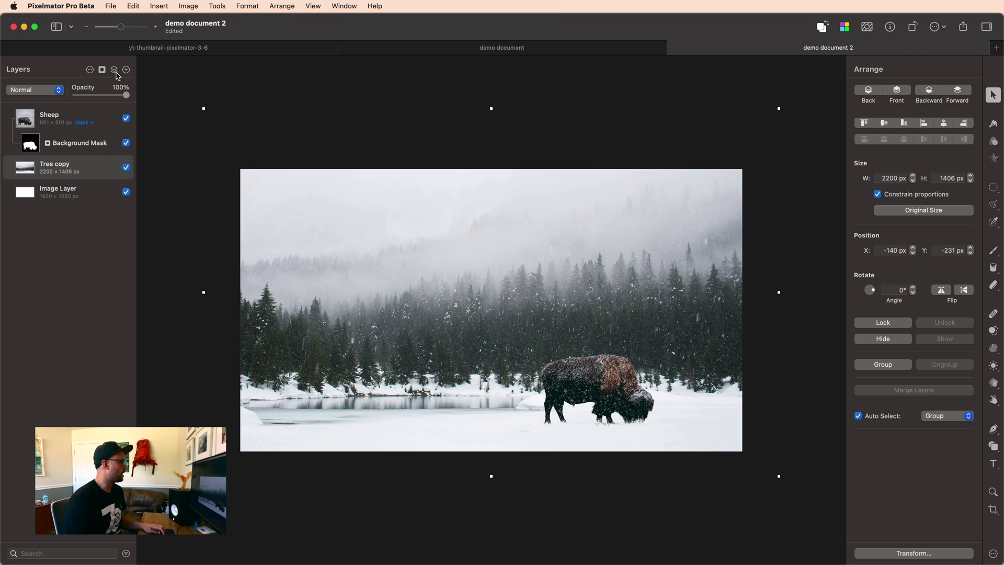
Add an Effects layer with a Gaussian blur of about 4.5 px radius.
{"action": "left_click", "coordinate": [116, 73]}
{"action": "left_click", "coordinate": [124, 112]}
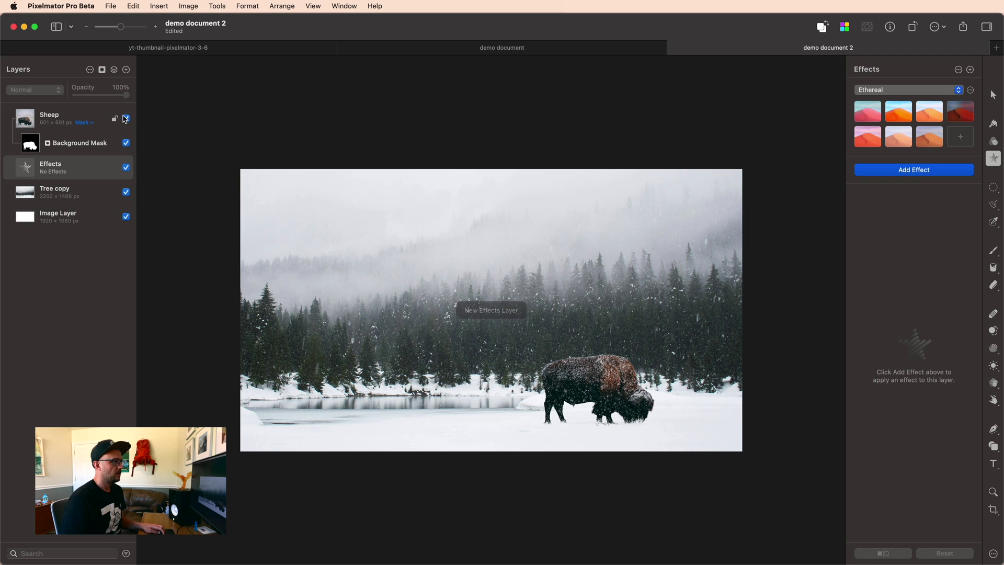
{"action": "left_click", "coordinate": [936, 170]}
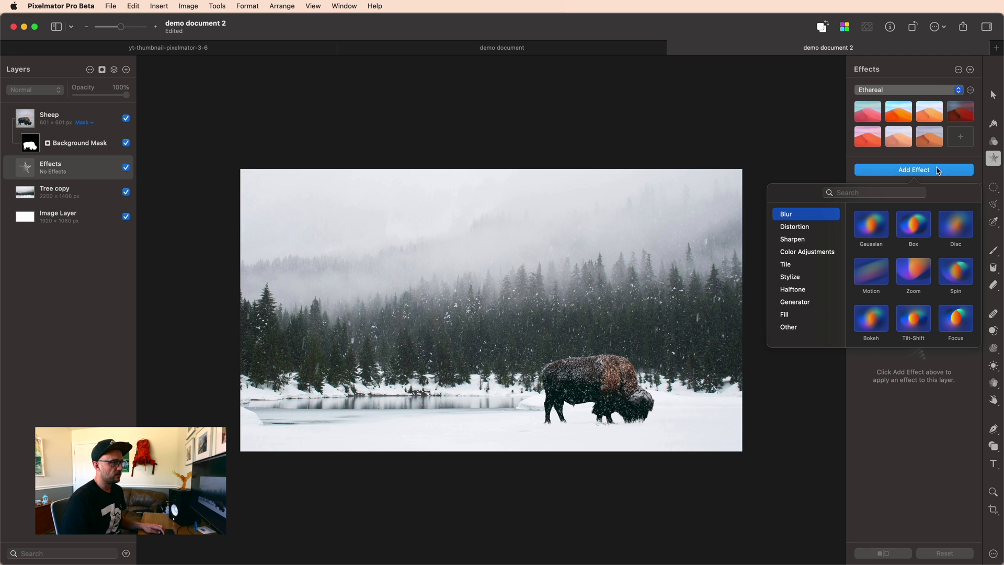
{"action": "left_click", "coordinate": [886, 227]}
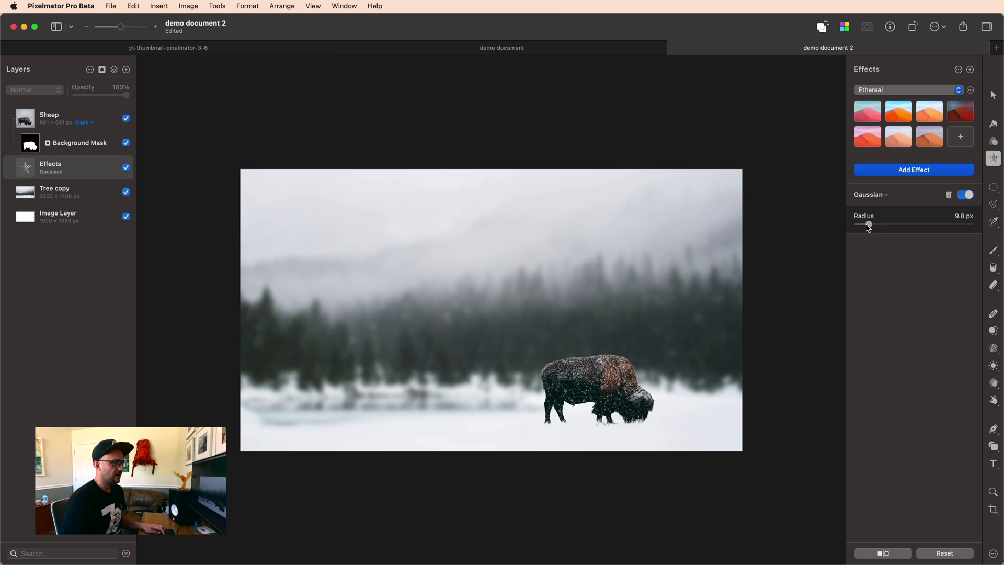
{"action": "left_click_drag", "start_coordinate": [869, 228], "coordinate": [865, 229]}
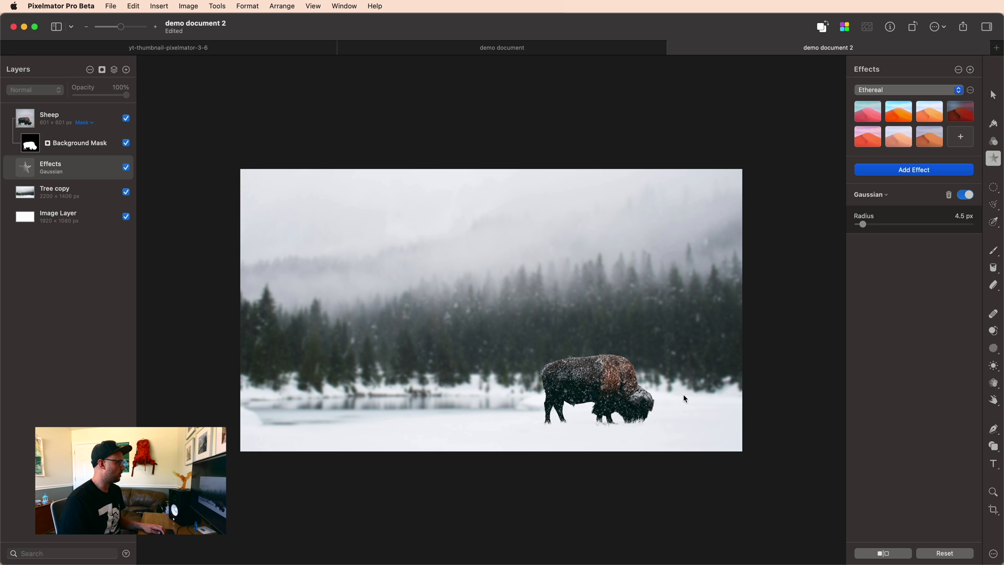
Give the Effects layer a freeform path mask along the lakeshore and move it above Sheep.
{"action": "right_click", "coordinate": [74, 171]}
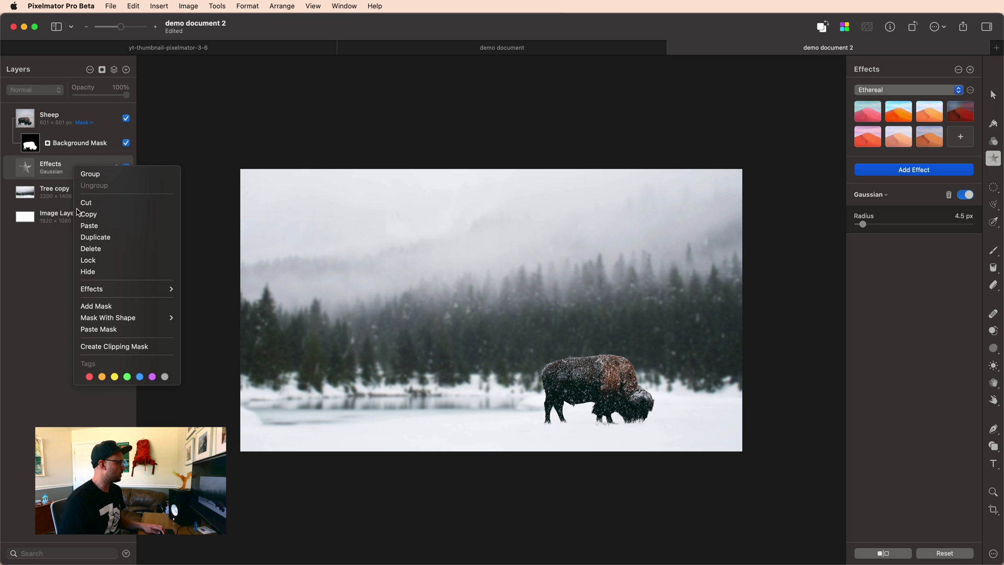
{"action": "mouse_move", "coordinate": [157, 317]}
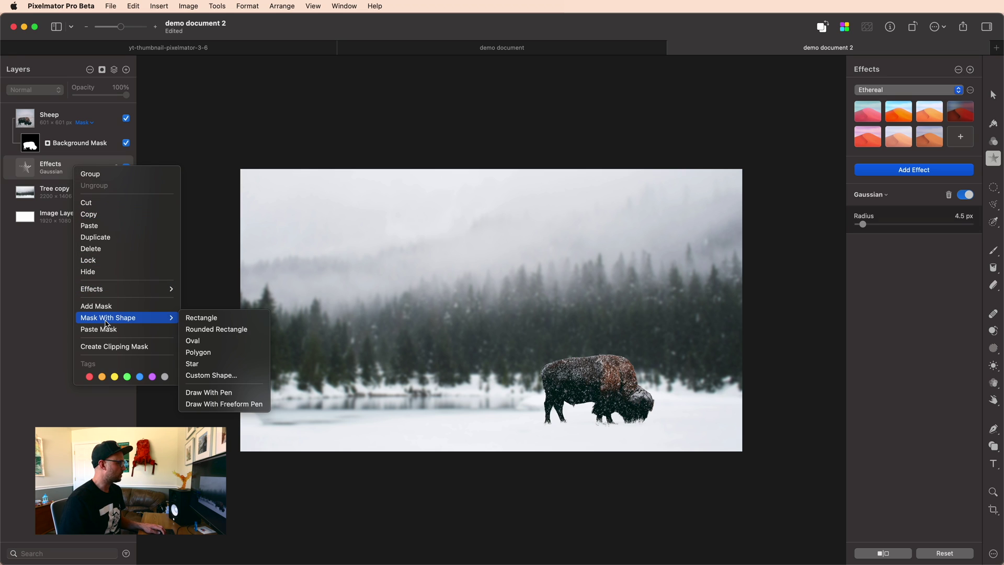
{"action": "left_click", "coordinate": [230, 404]}
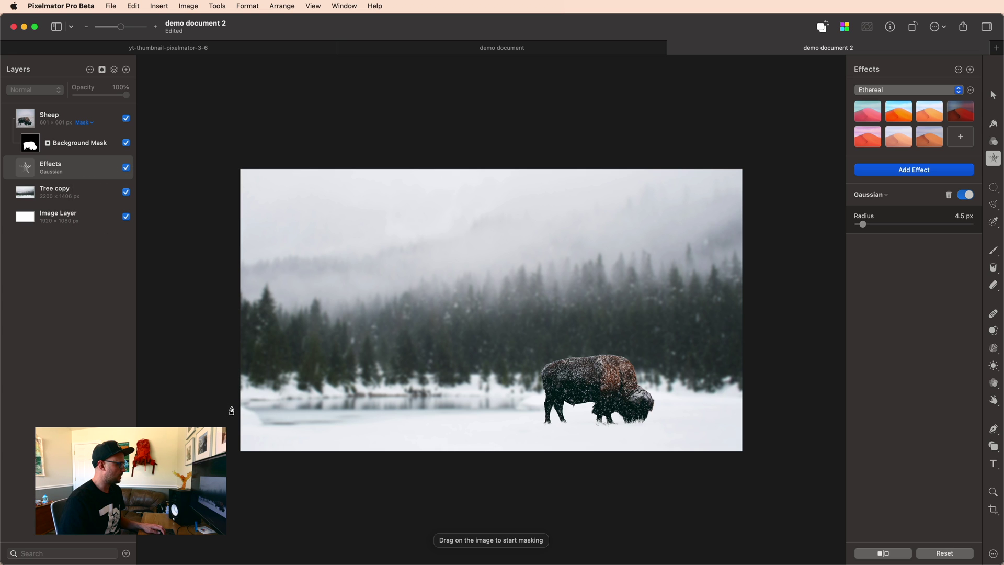
{"action": "mouse_move", "coordinate": [280, 429]}
{"action": "left_mouse_down"}
{"action": "mouse_move", "coordinate": [510, 412]}
{"action": "mouse_move", "coordinate": [558, 396]}
{"action": "left_mouse_up"}
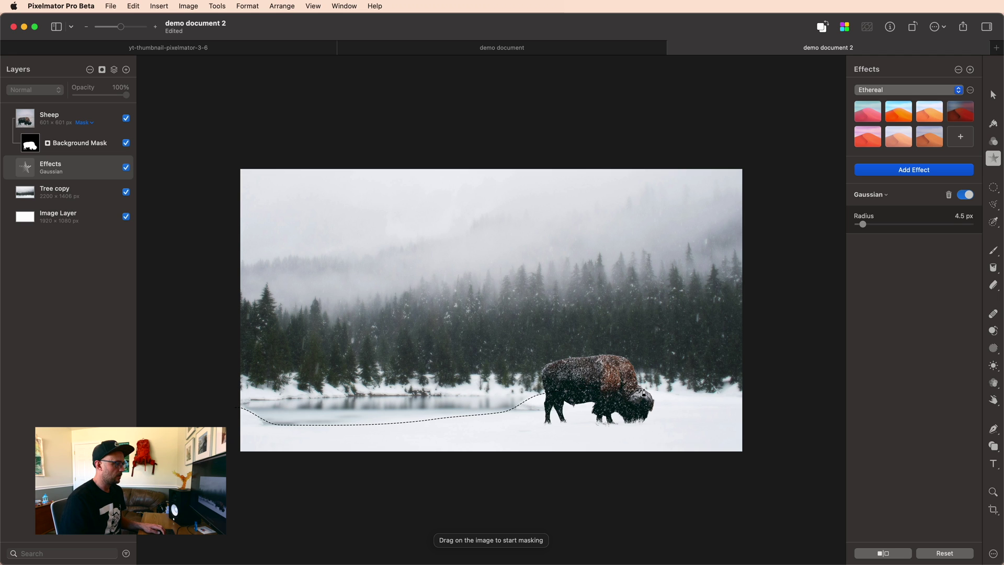
{"action": "left_click_drag", "start_coordinate": [675, 398], "coordinate": [753, 404]}
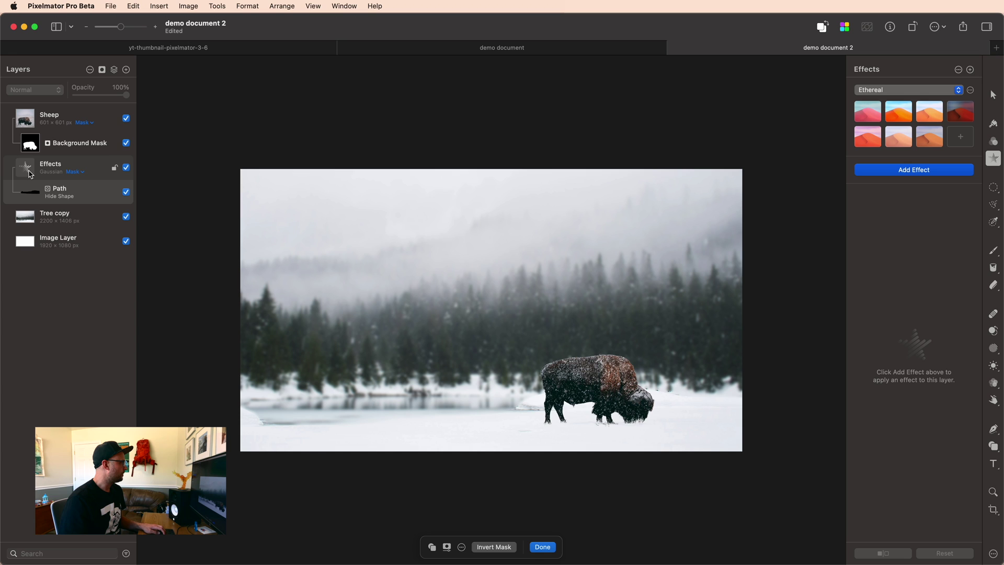
{"action": "left_click_drag", "start_coordinate": [31, 174], "coordinate": [50, 117]}
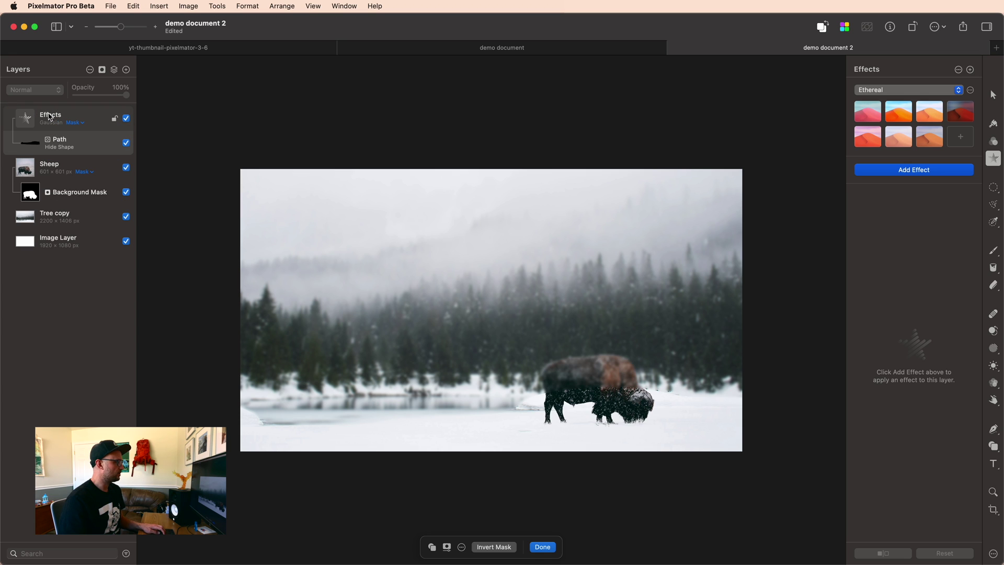
Copy the bison's Background Mask into the Effects layer and invert it so the background blurs.
{"action": "left_click", "coordinate": [28, 192]}
{"action": "mouse_move", "coordinate": [28, 192]}
{"action": "left_mouse_down"}
{"action": "mouse_move", "coordinate": [31, 149]}
{"action": "mouse_move", "coordinate": [31, 172]}
{"action": "left_mouse_up"}
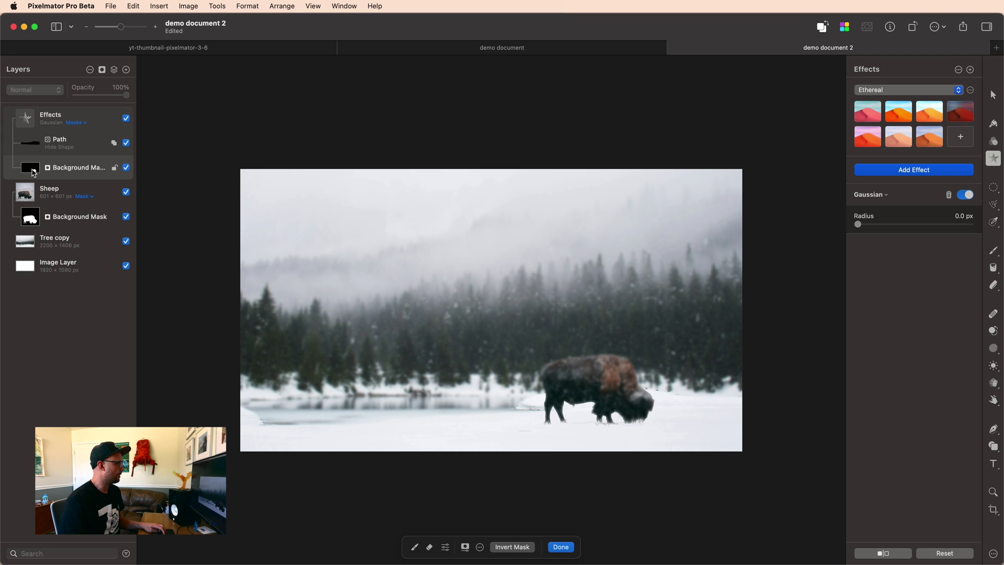
{"action": "left_click", "coordinate": [126, 144]}
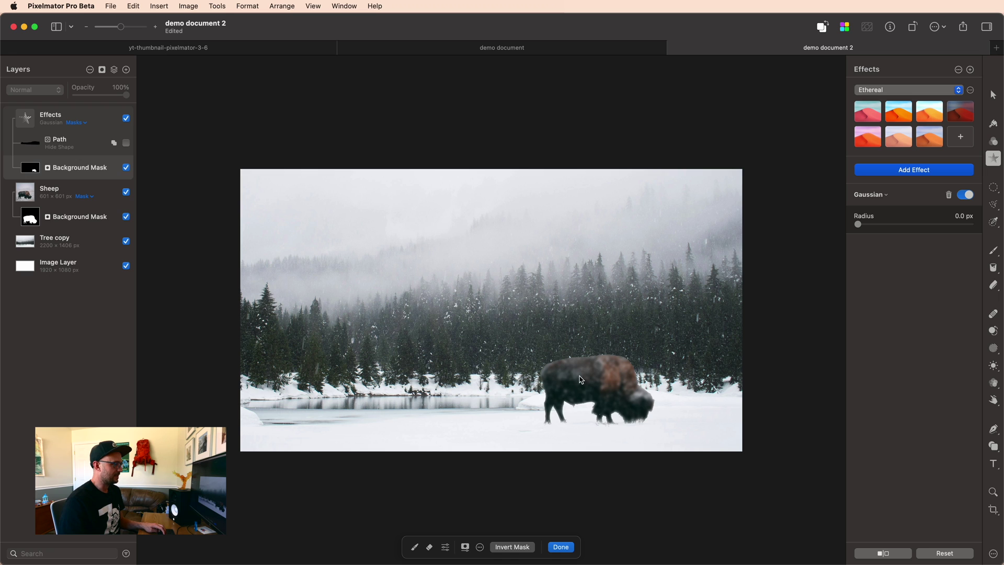
{"action": "left_click", "coordinate": [512, 547]}
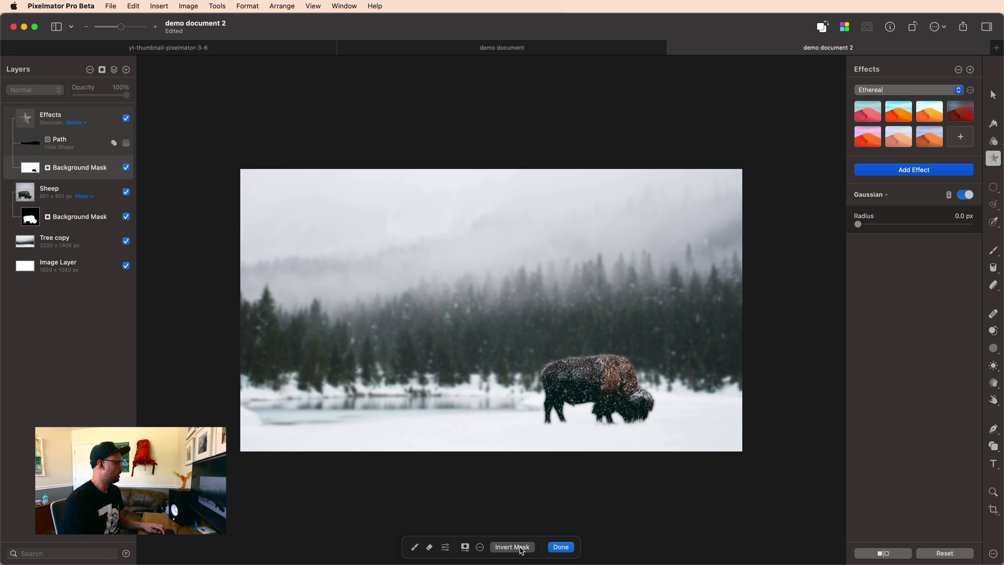
{"action": "left_click", "coordinate": [127, 144]}
Set the Path mask to Subtract and invert it to reveal its shape.
{"action": "left_click", "coordinate": [79, 146]}
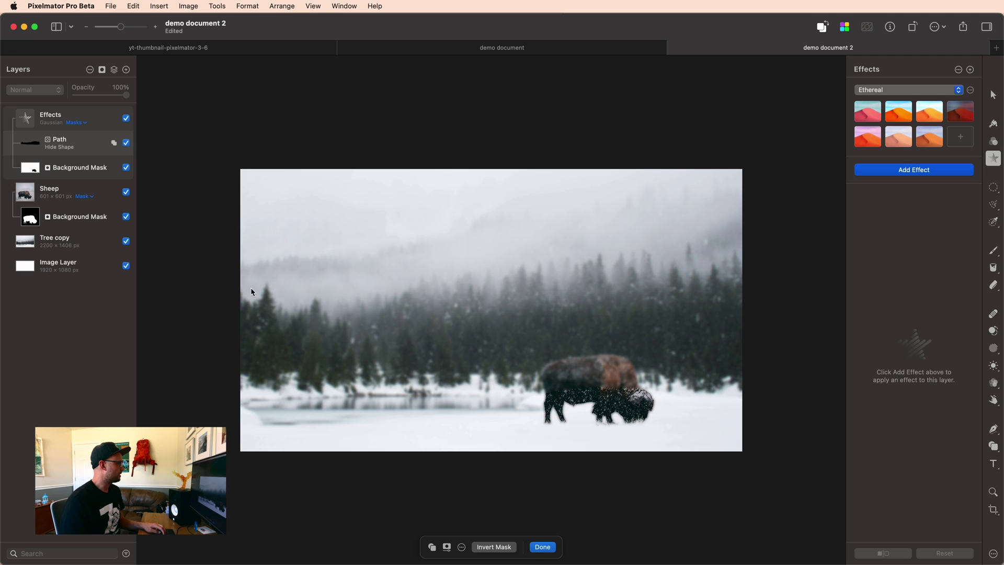
{"action": "left_click", "coordinate": [114, 143]}
{"action": "left_click", "coordinate": [140, 166]}
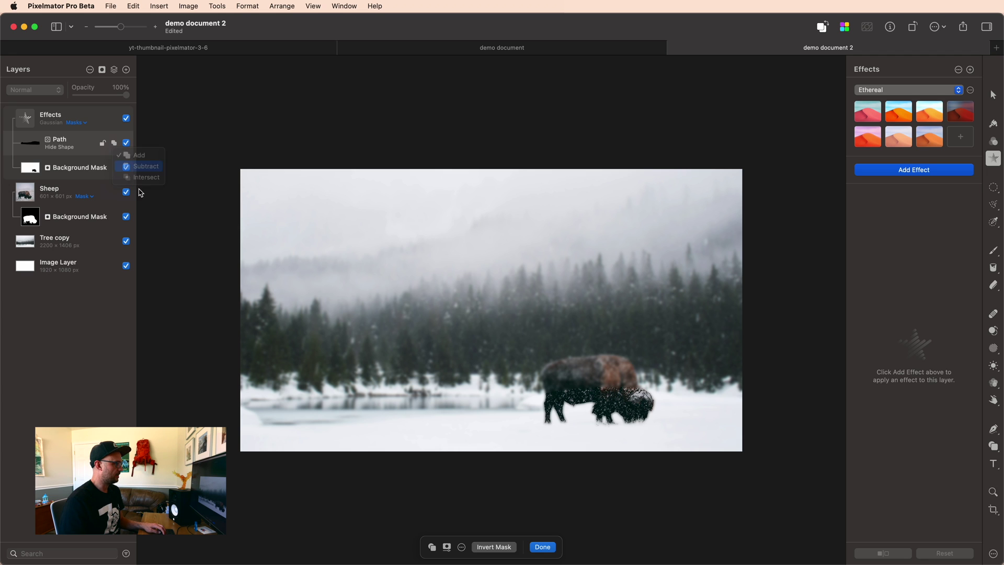
{"action": "left_click", "coordinate": [505, 546]}
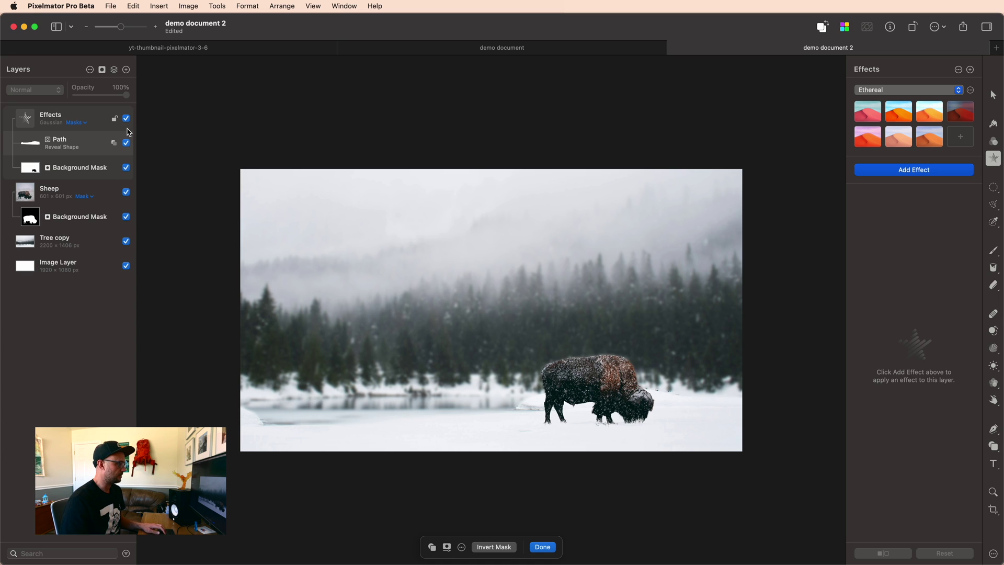
Hide the Background Mask, the Path mask and the Effects layer.
{"action": "left_click", "coordinate": [126, 168]}
{"action": "left_click", "coordinate": [126, 143]}
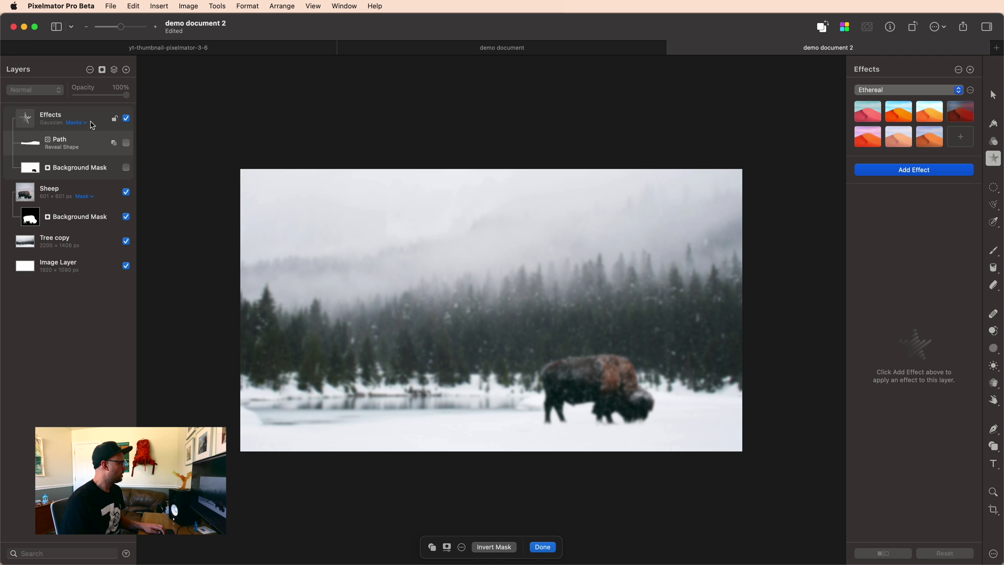
{"action": "left_click", "coordinate": [126, 120]}
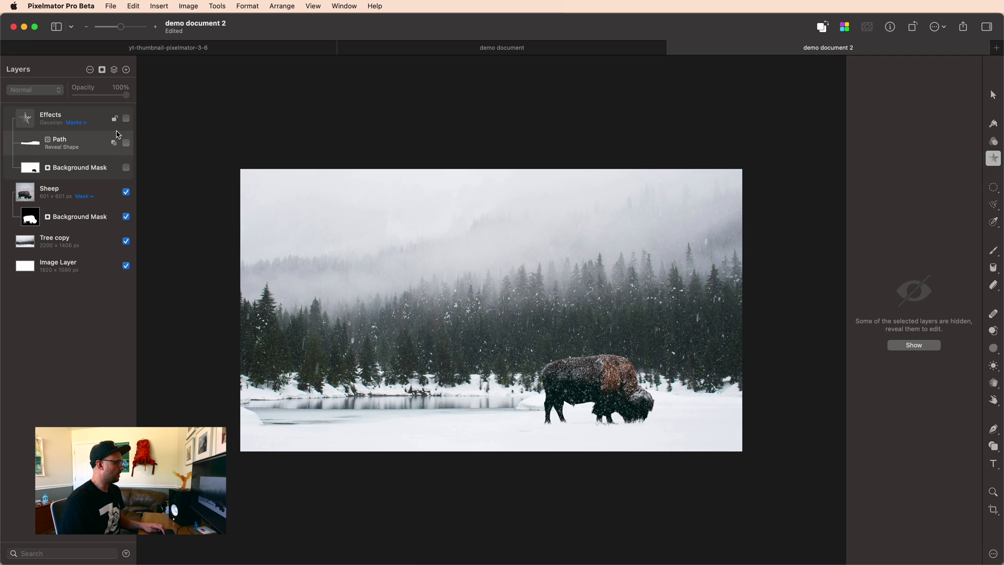
Colour-select the foggy sky, add it as a new mask on the Effects layer, and show Effects again.
{"action": "key", "text": "w"}
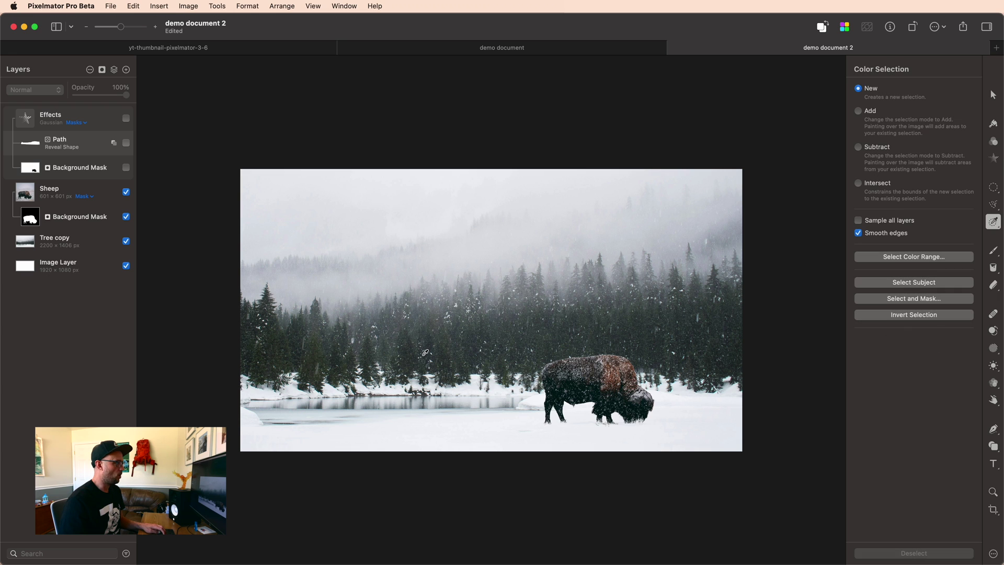
{"action": "left_click_drag", "start_coordinate": [343, 213], "coordinate": [382, 221]}
{"action": "right_click", "coordinate": [90, 119]}
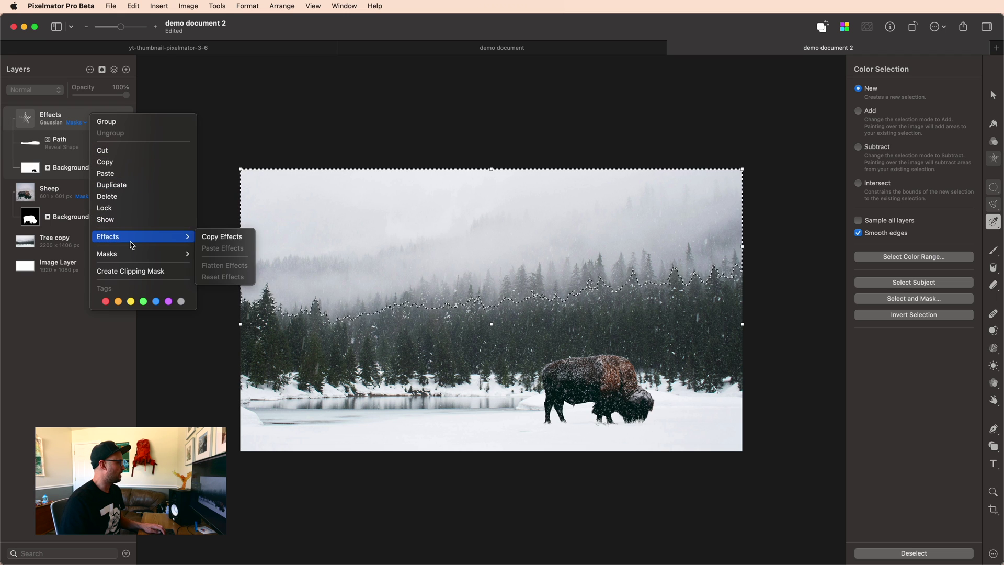
{"action": "mouse_move", "coordinate": [130, 253]}
{"action": "left_click", "coordinate": [206, 253]}
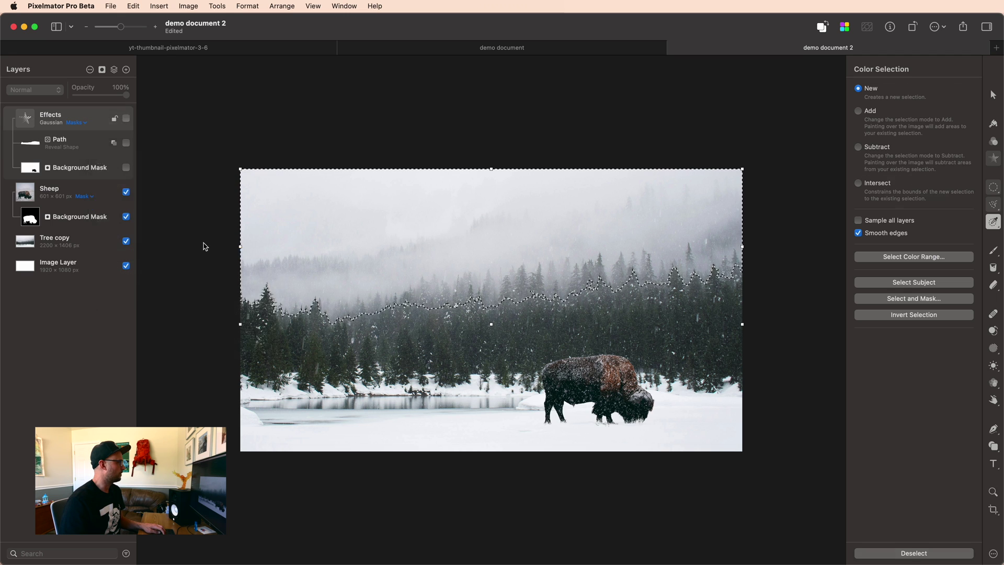
{"action": "left_click", "coordinate": [126, 120]}
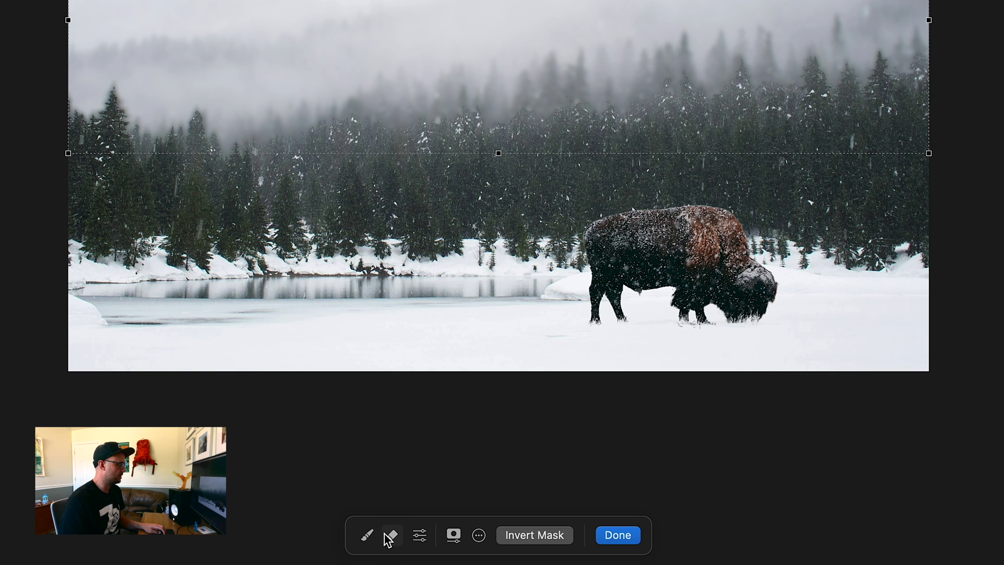
Touch up the Effects mask with brush and eraser, then paste the Pixelmator title, logo and 3.6 layers.
{"action": "left_click", "coordinate": [375, 538]}
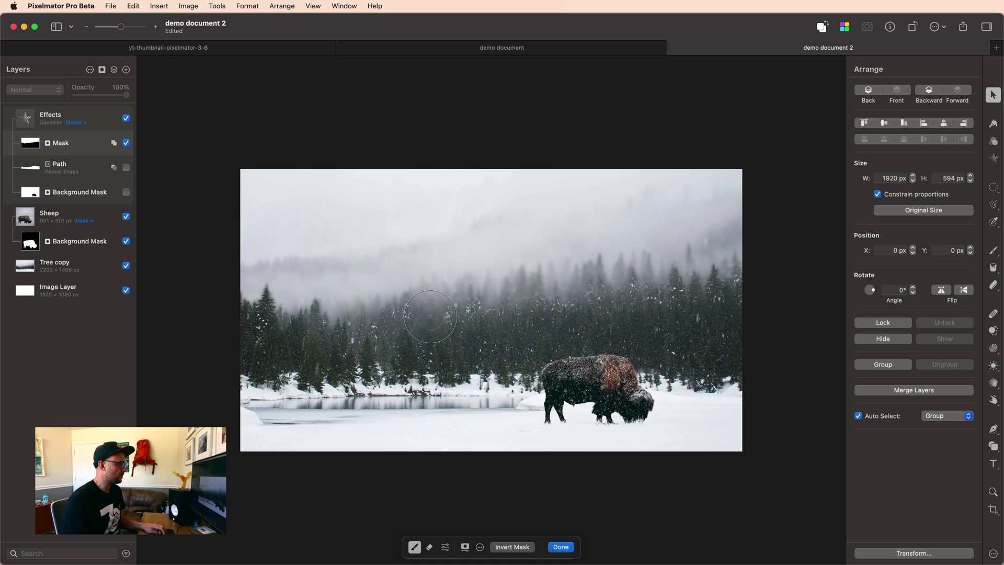
{"action": "mouse_move", "coordinate": [438, 321]}
{"action": "left_mouse_down"}
{"action": "mouse_move", "coordinate": [423, 360]}
{"action": "mouse_move", "coordinate": [434, 366]}
{"action": "left_mouse_up"}
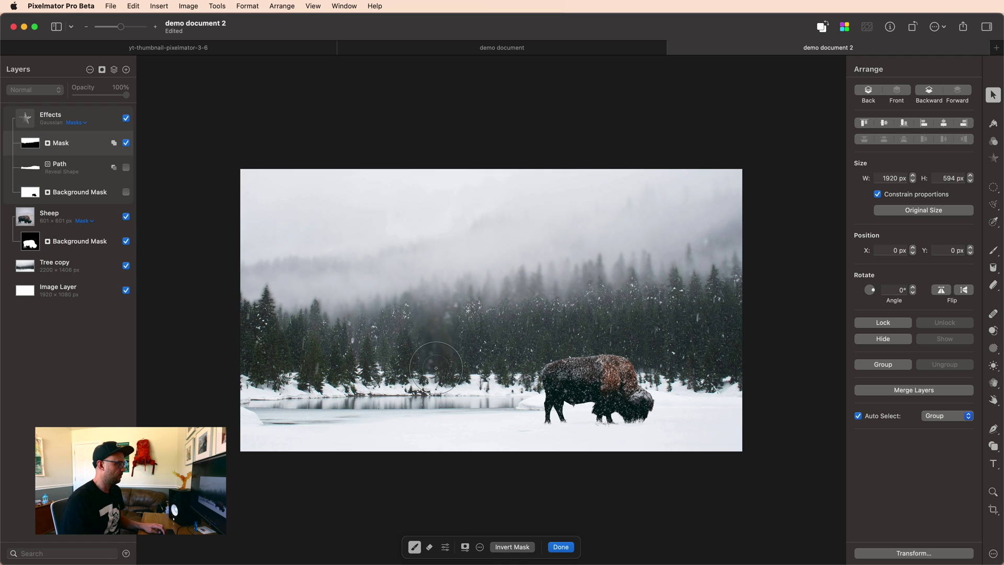
{"action": "key", "text": "super+z"}
{"action": "left_click", "coordinate": [429, 547]}
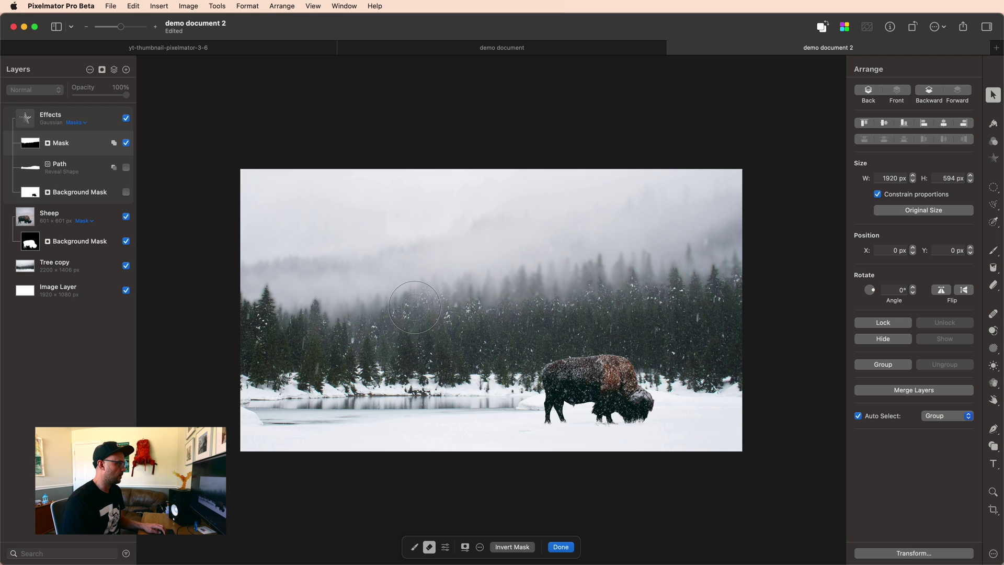
{"action": "key", "text": "Escape"}
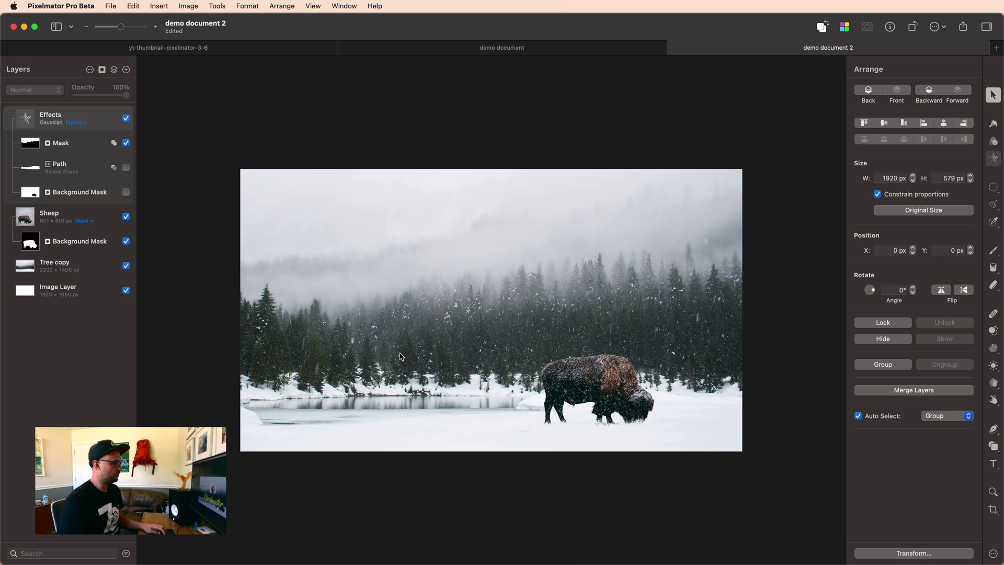
{"action": "key", "text": "super+v"}
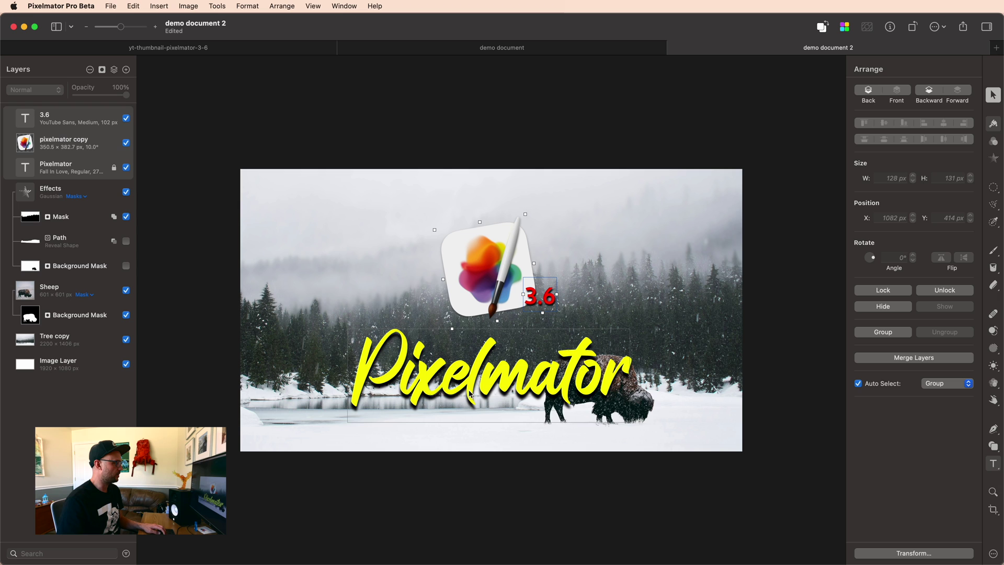